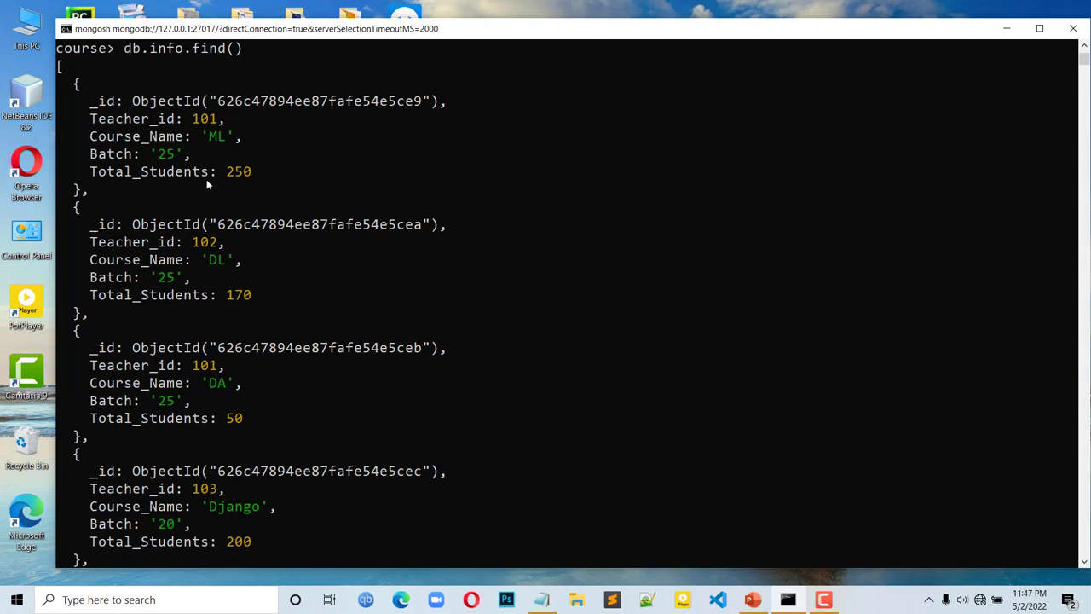
- Switch from the mongosh terminal to MongoDB Compass and connect to the deployment at mongodb://localhost:27017
click(1007, 29)
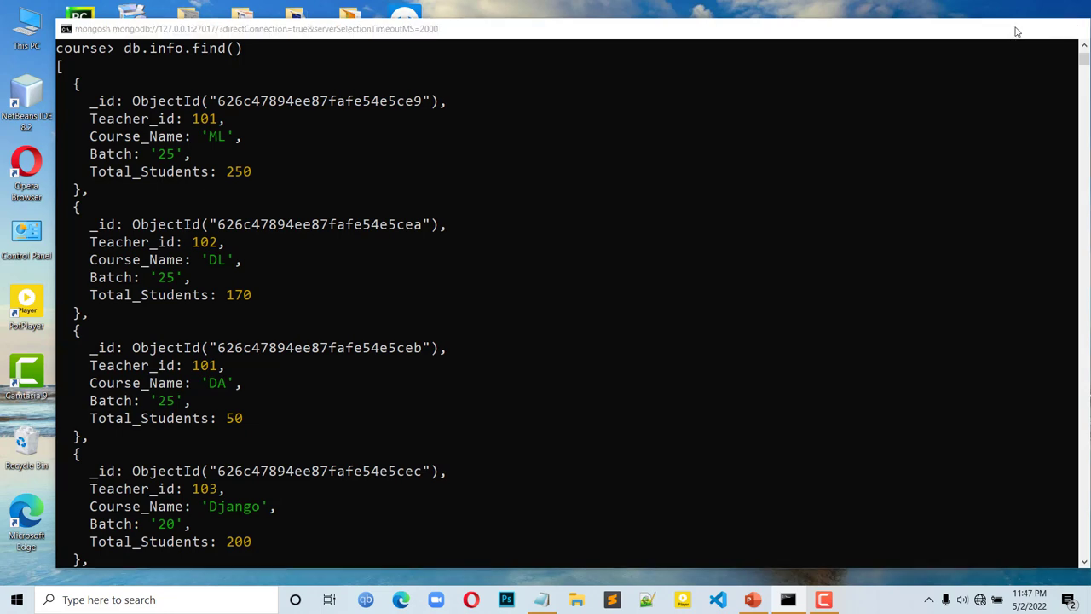
click(619, 94)
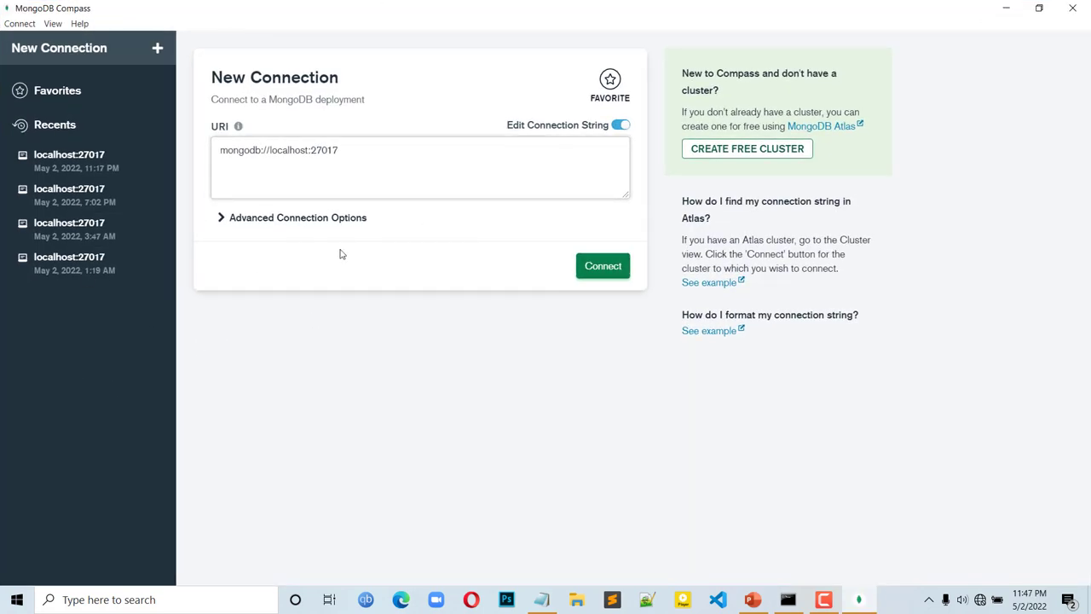
click(598, 268)
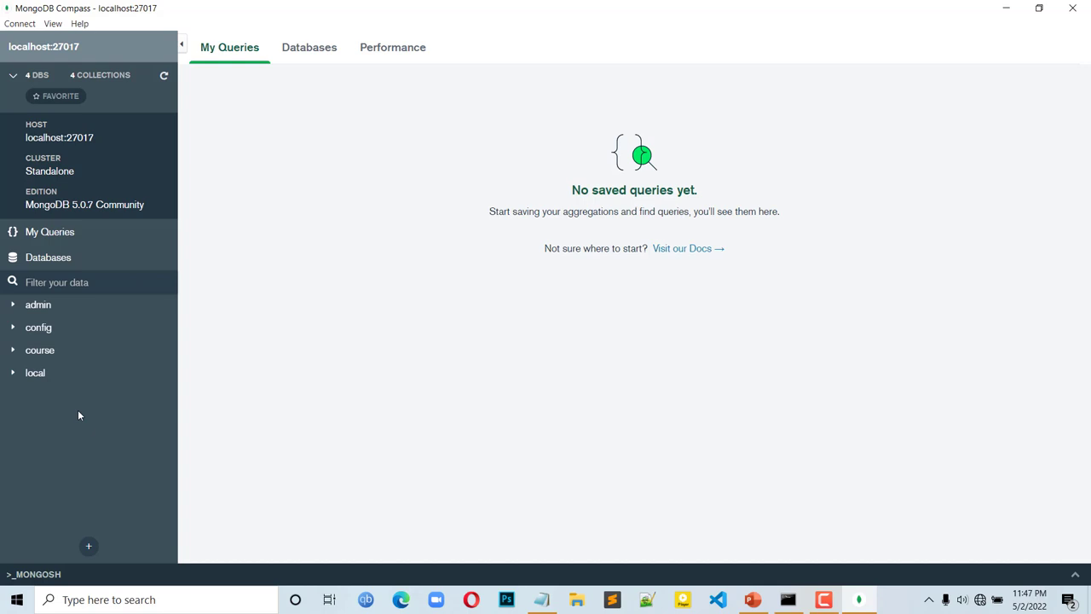
- Create a database named studymart with a collection named information, and open that collection
click(95, 546)
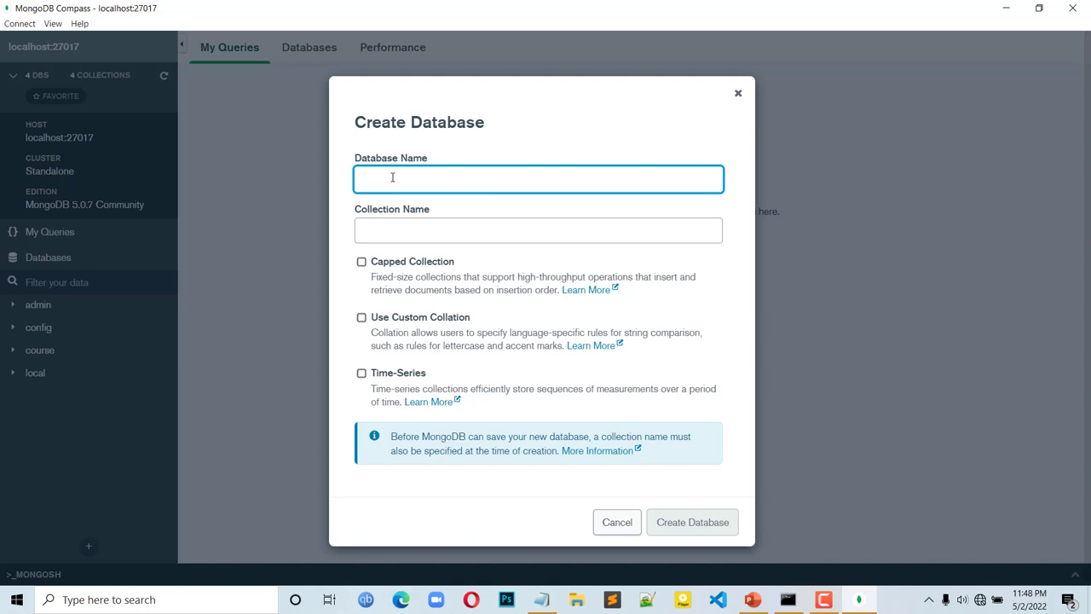
text(studymart)
click(386, 231)
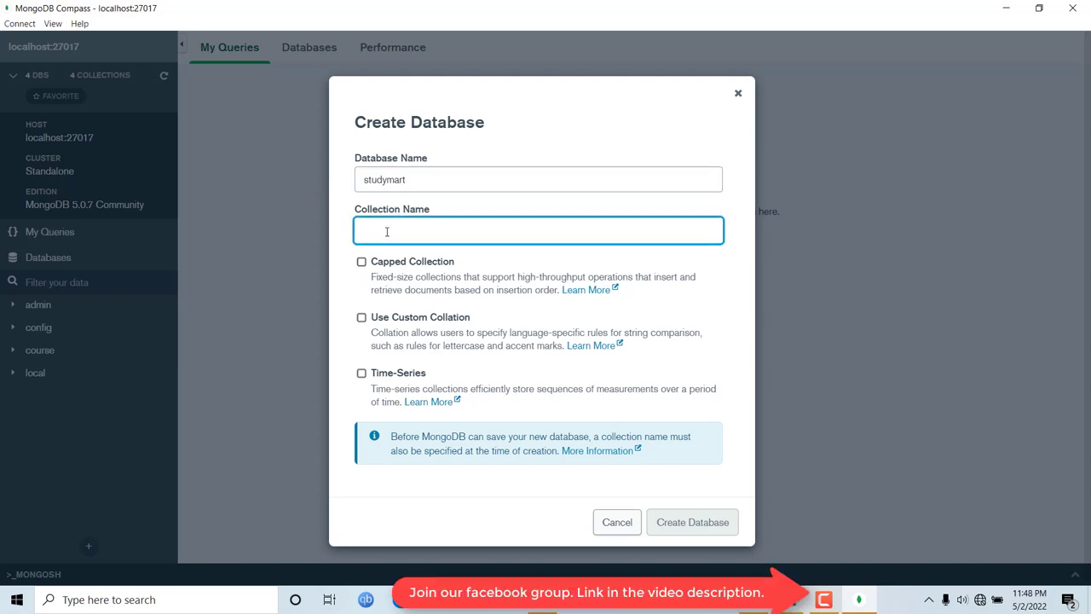
text(in)
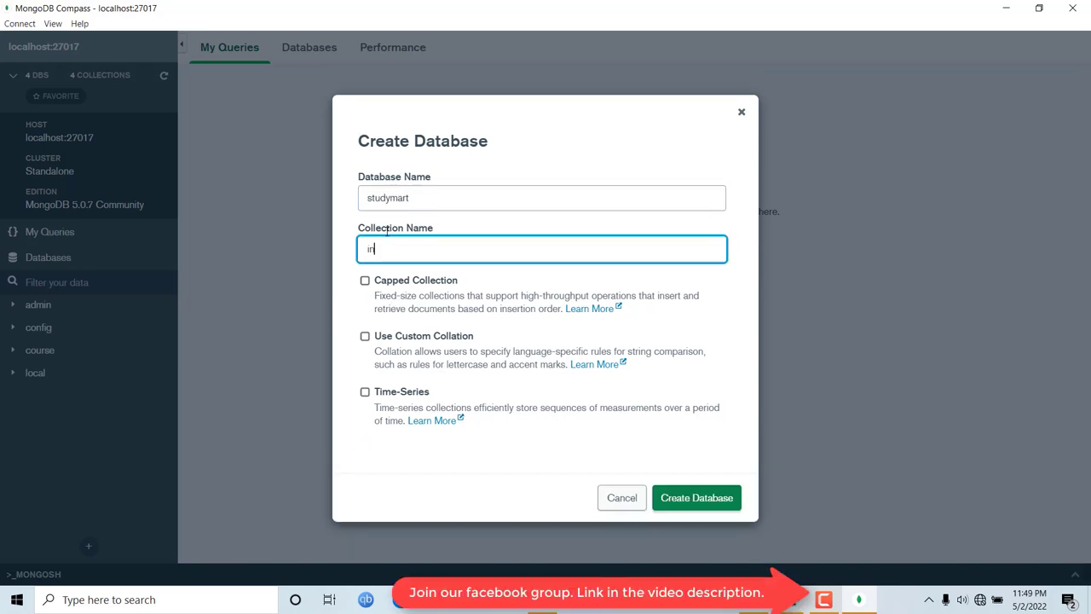
text(formation)
click(697, 498)
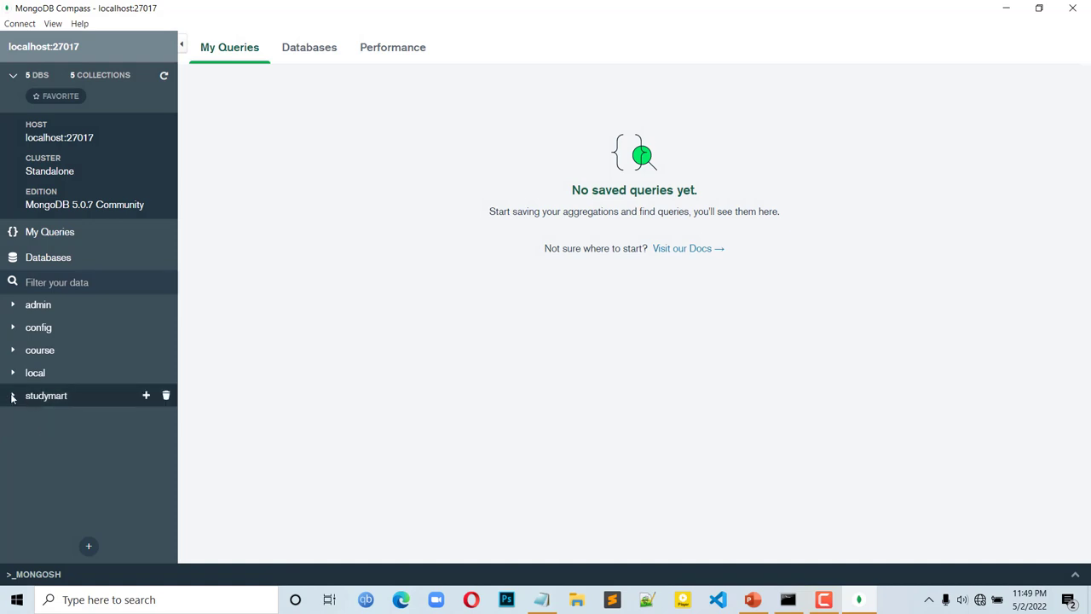
click(12, 397)
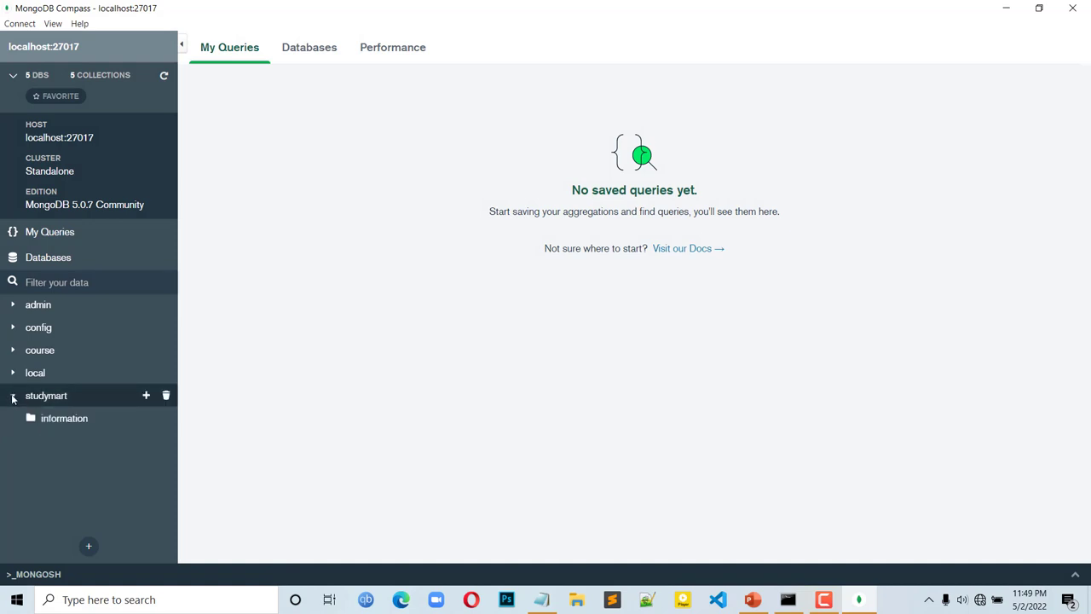
click(76, 421)
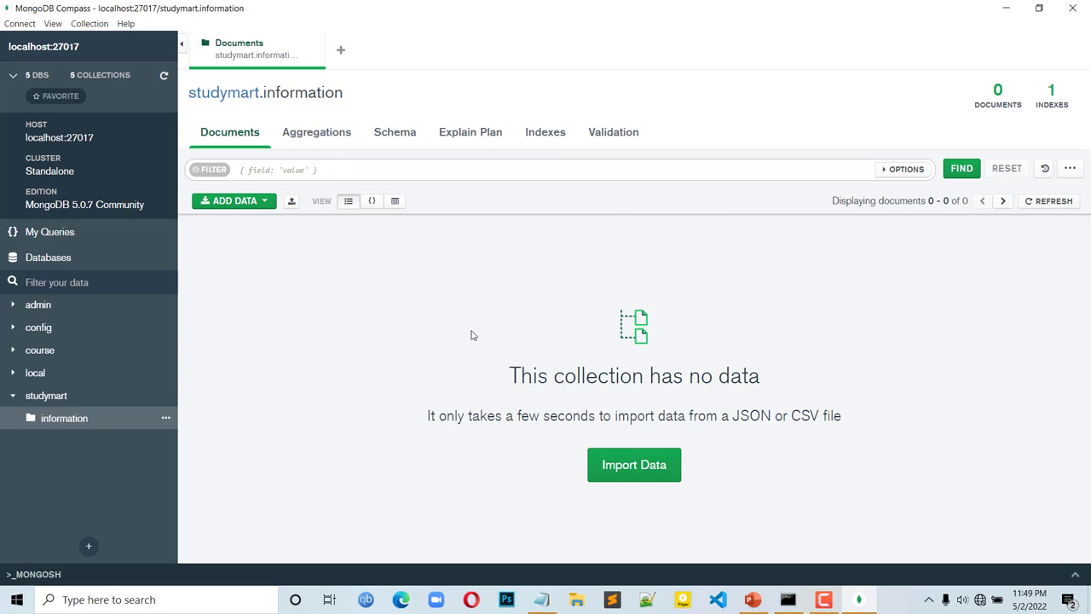
click(239, 206)
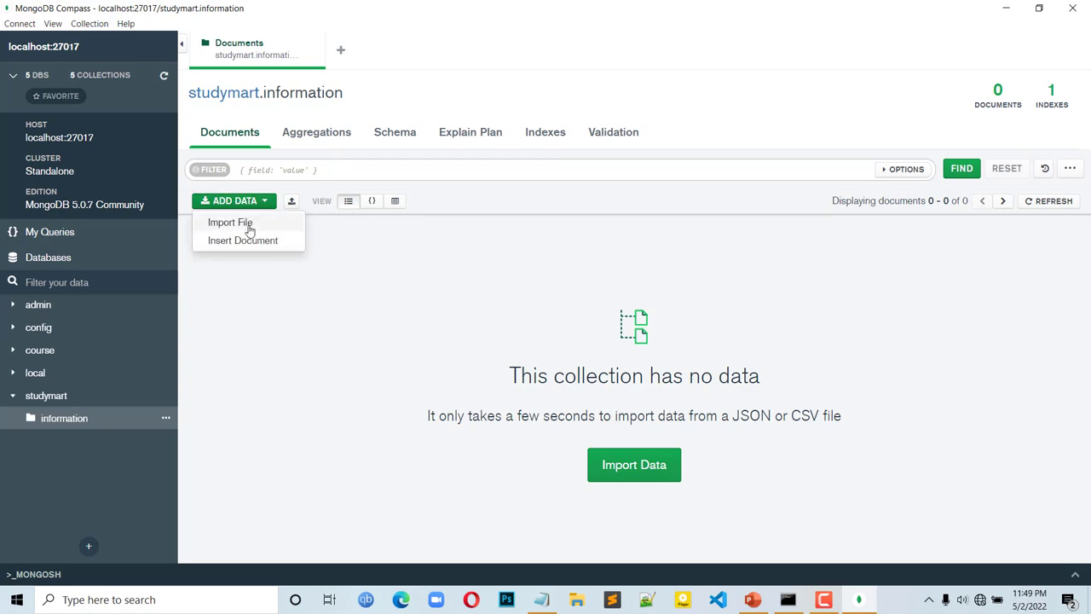
click(232, 223)
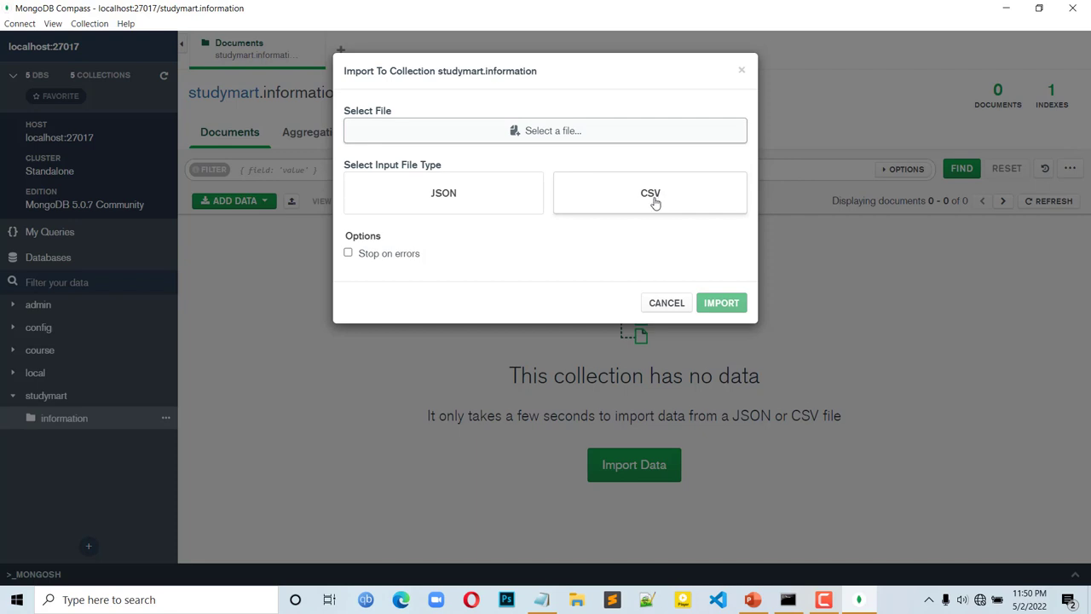
click(665, 302)
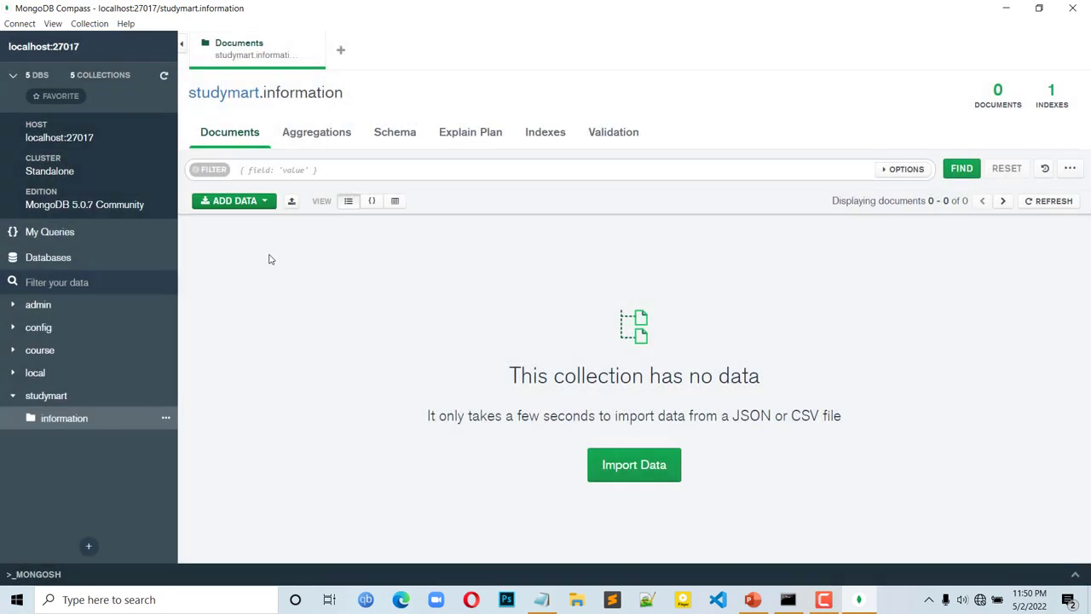
- Start inserting a new document into the information collection and switch its editor from JSON to the field-by-field list view
click(232, 201)
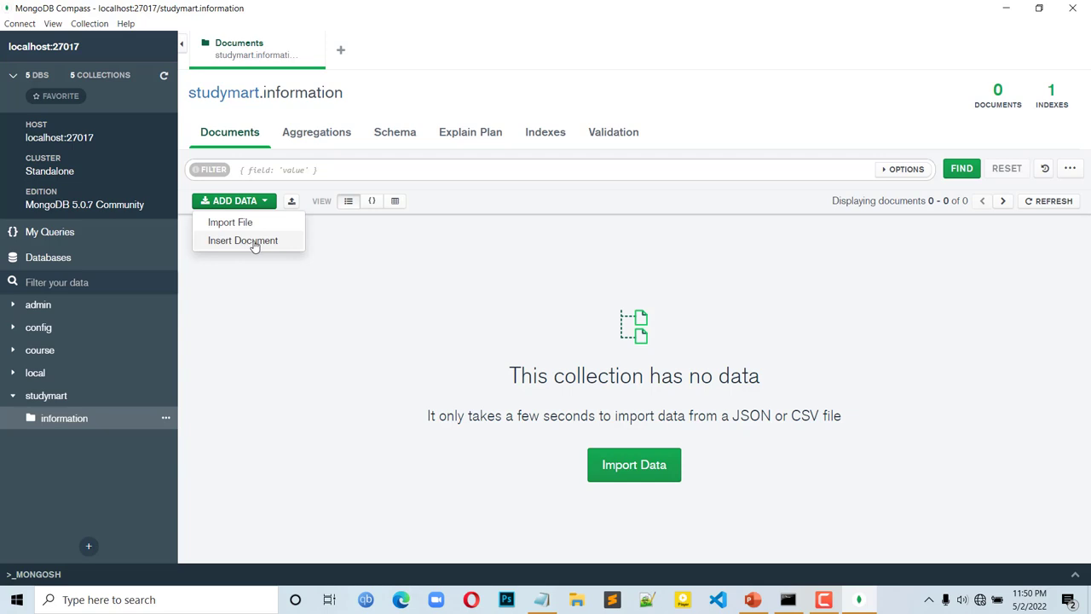
click(243, 241)
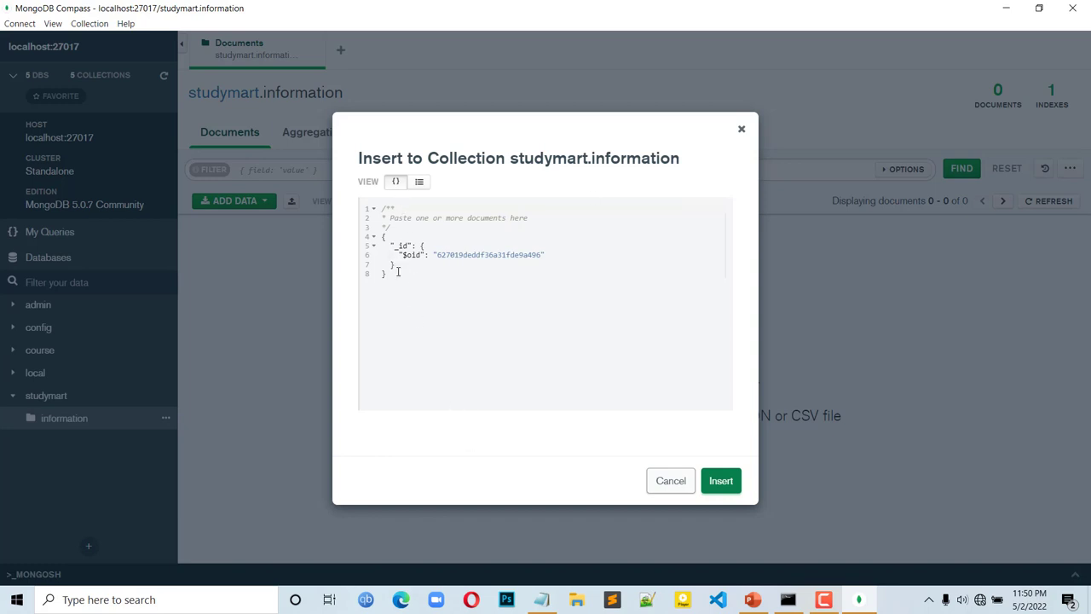
drag(385, 272, 365, 208)
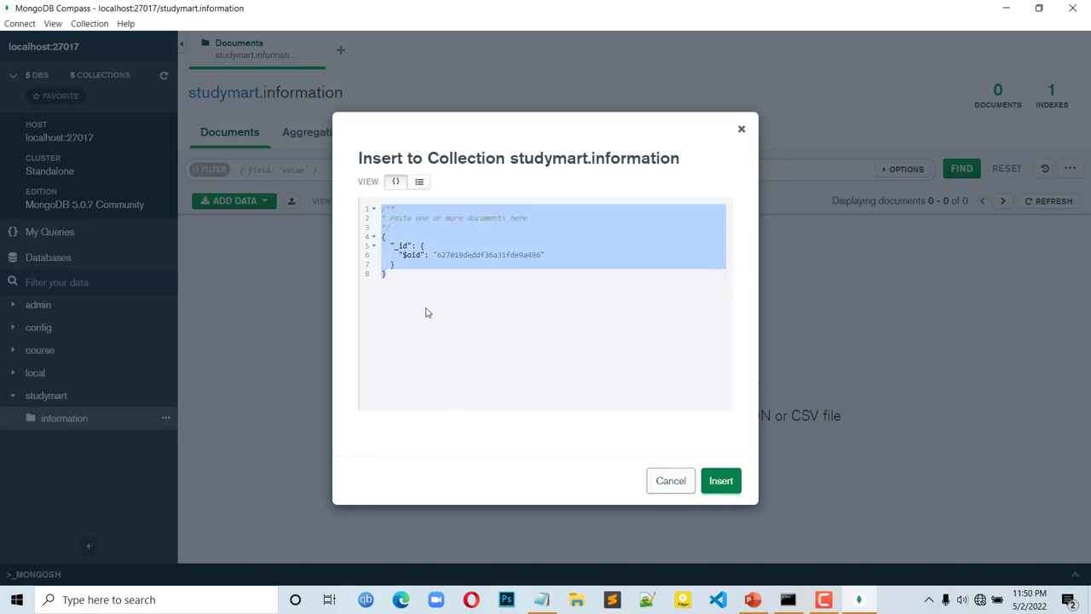
click(419, 180)
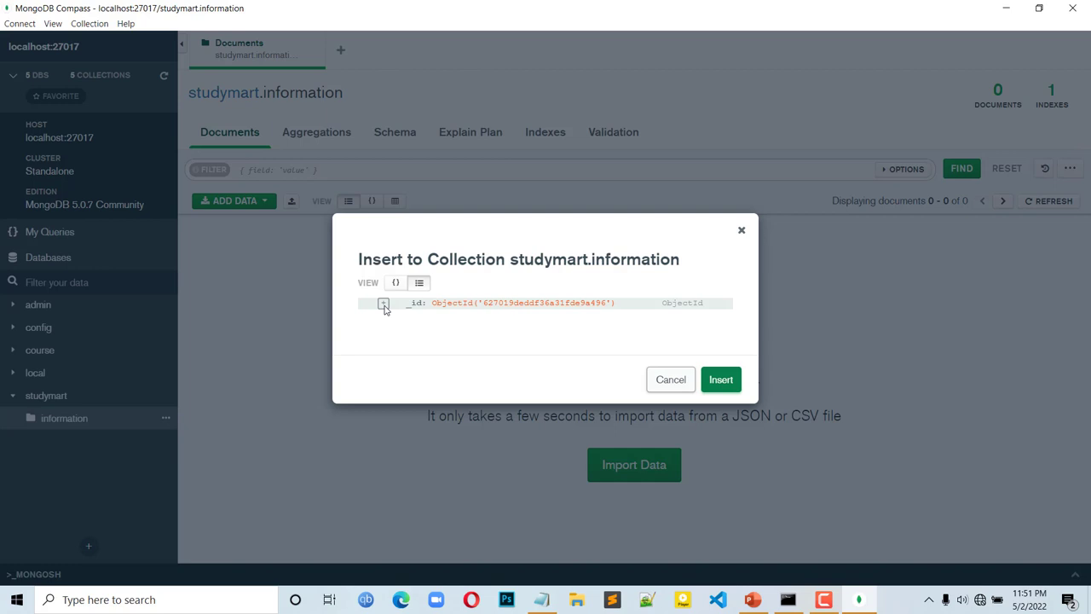
- Add a Teacher_ID field after _id with the value 101 and the data type Int32
click(384, 305)
click(386, 305)
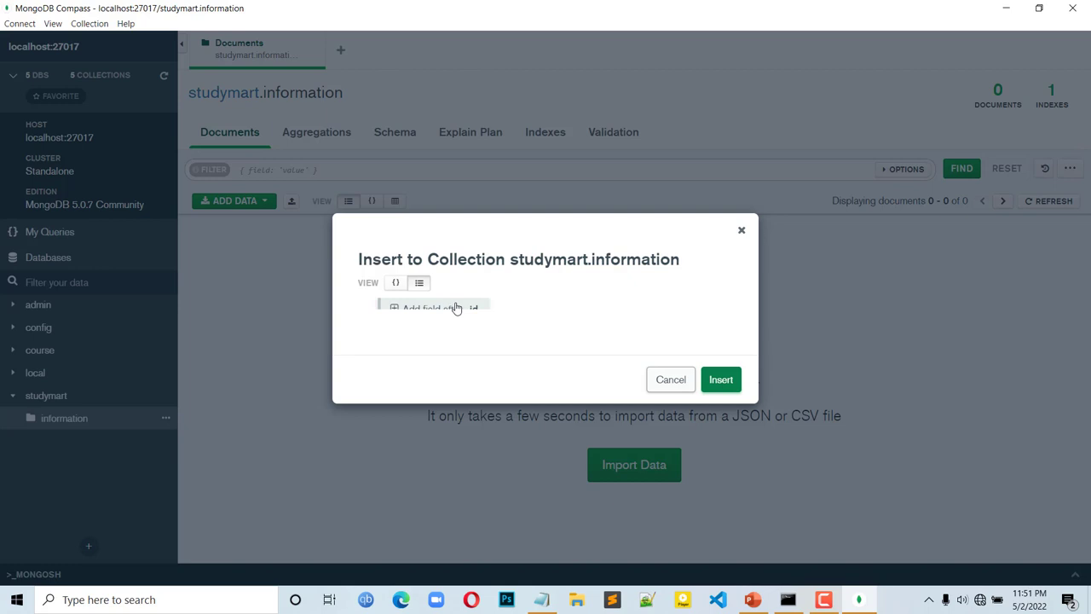
click(456, 307)
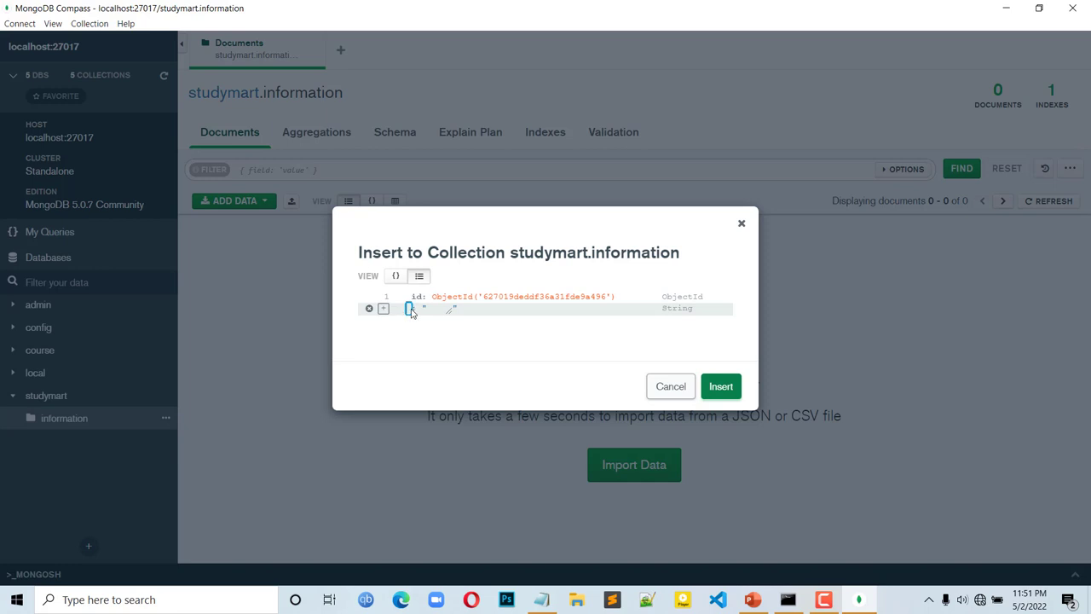
text(Teacher_ID)
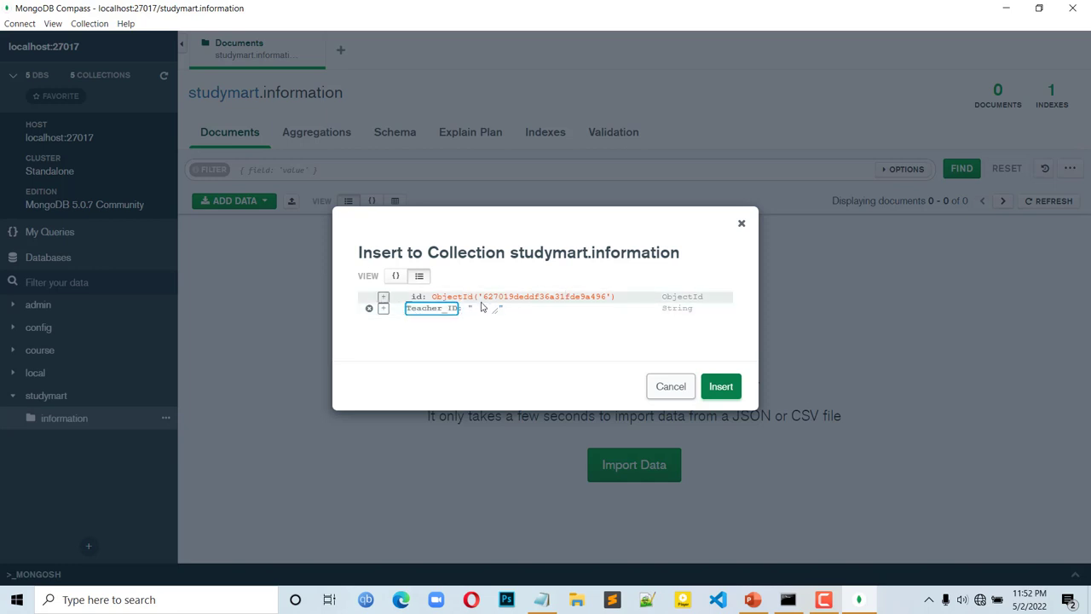
click(479, 307)
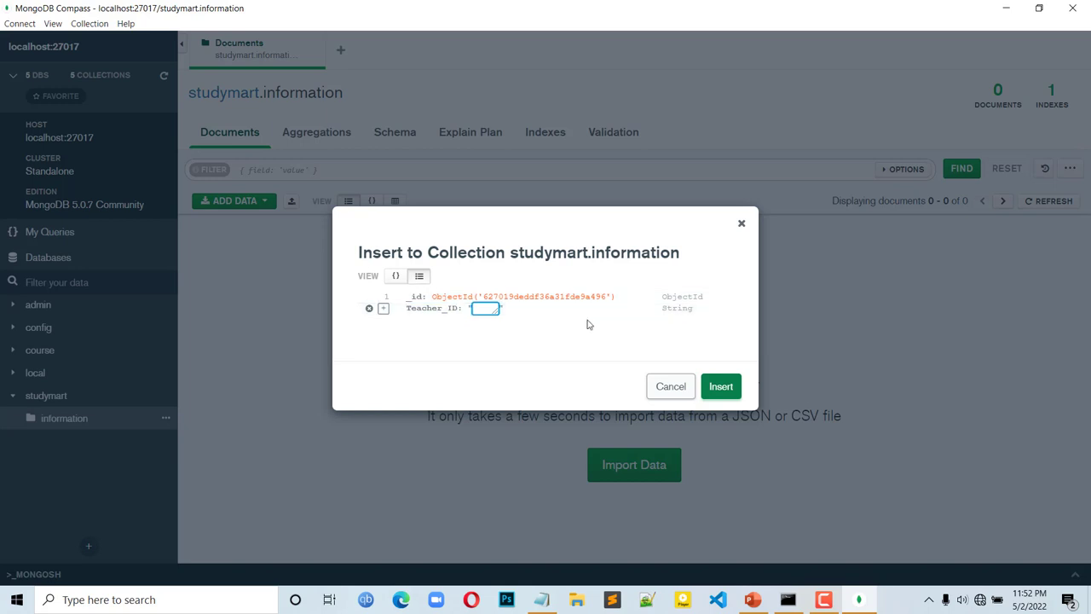
text(101)
click(721, 308)
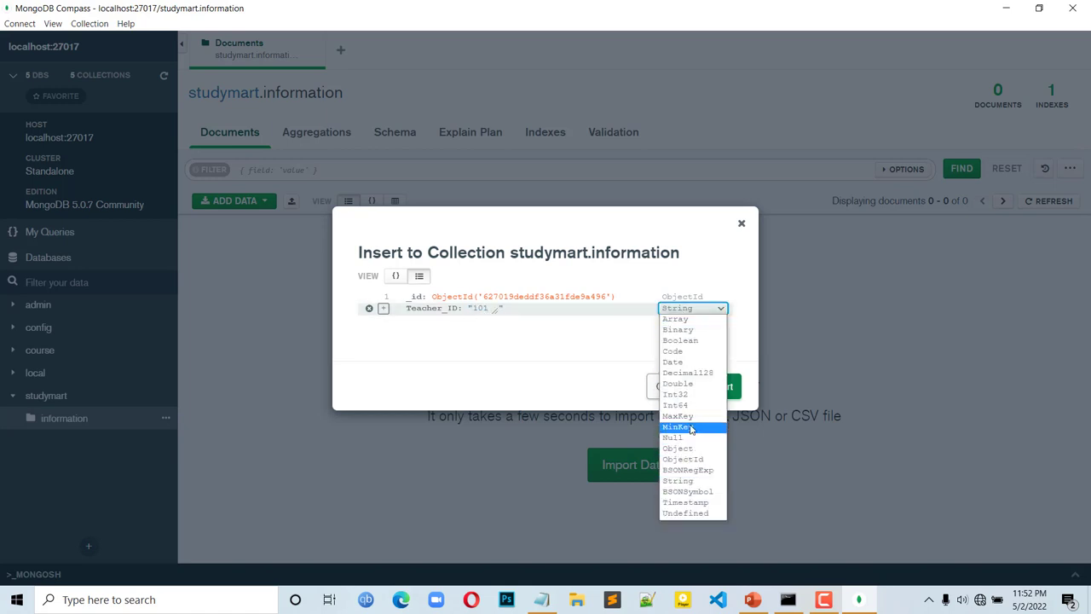
click(683, 396)
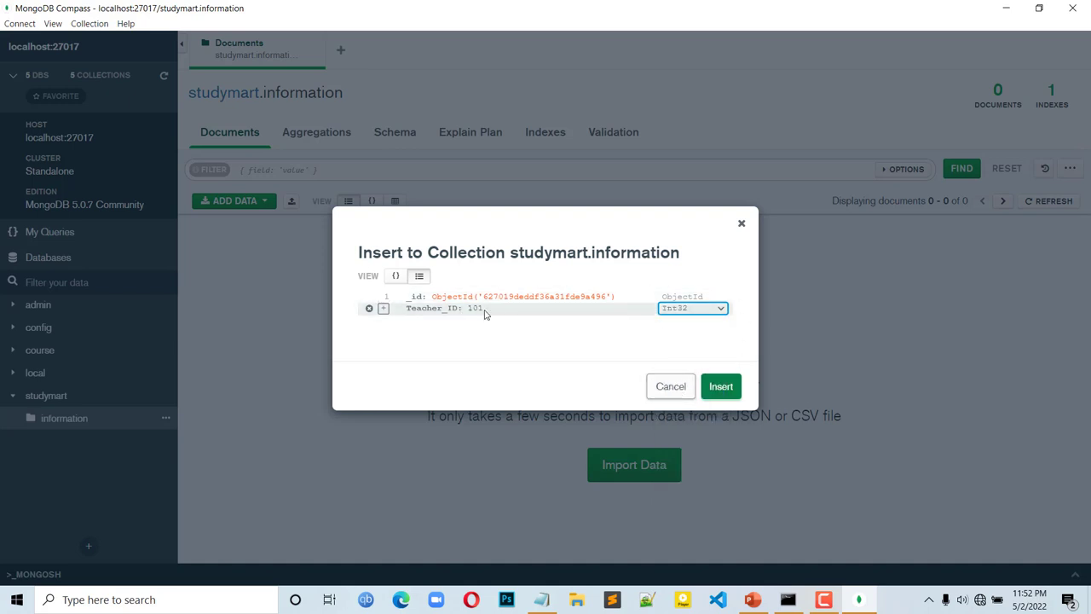
- Add a Teacher_Name field after Teacher_ID and enter the teacher's name as its string value
click(384, 309)
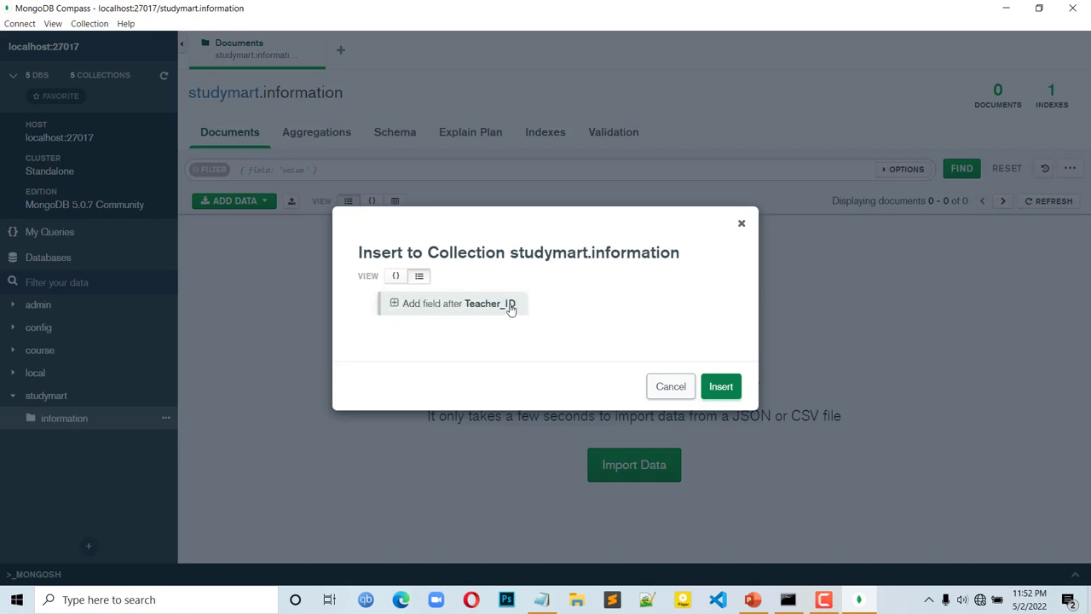
click(393, 303)
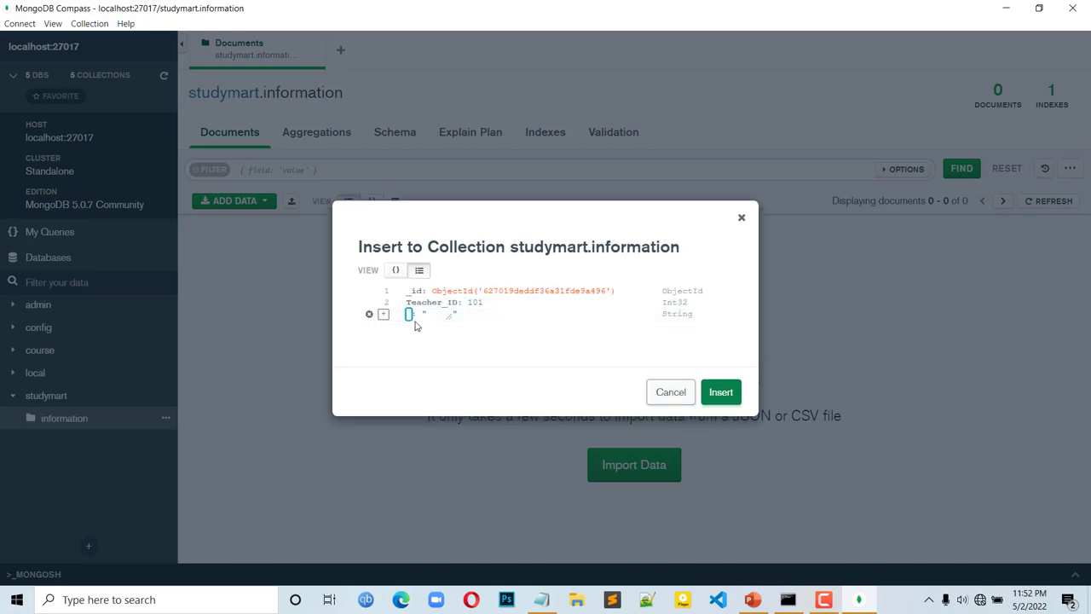
text(Teacher_Name)
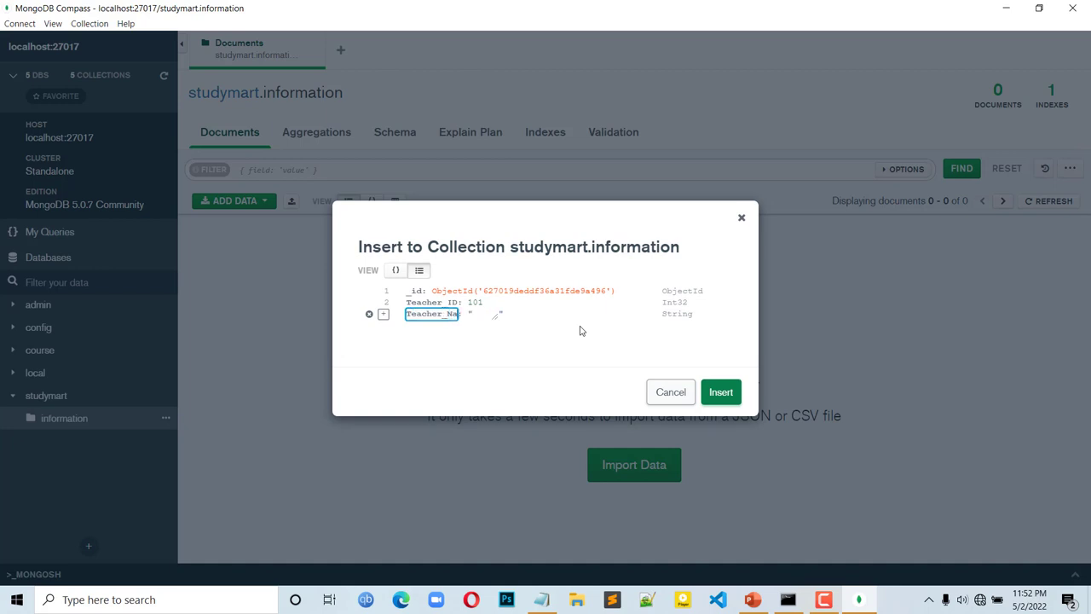
click(491, 315)
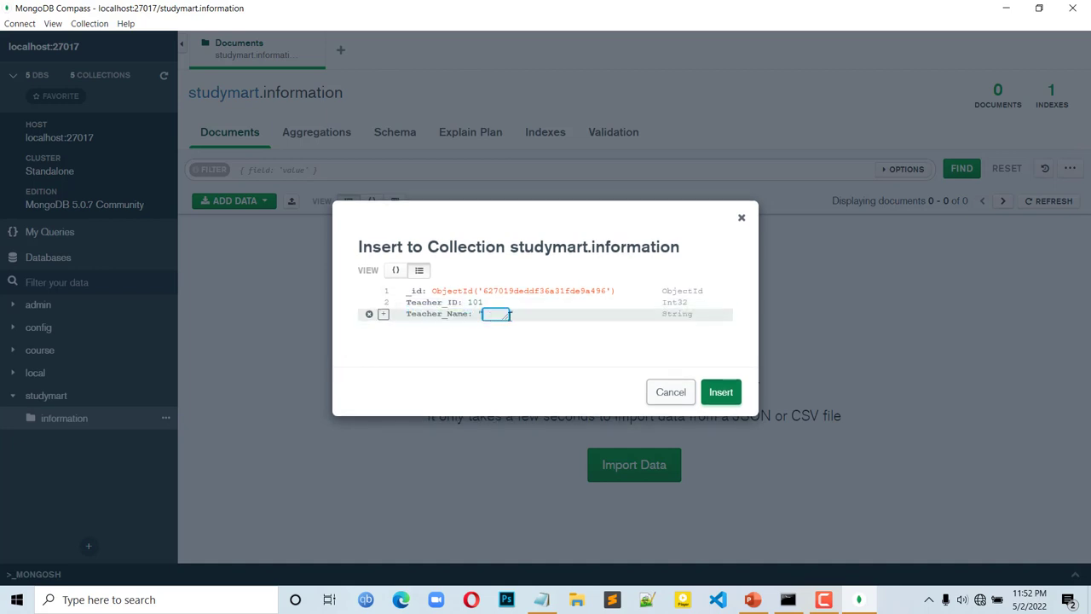
text(Shakil)
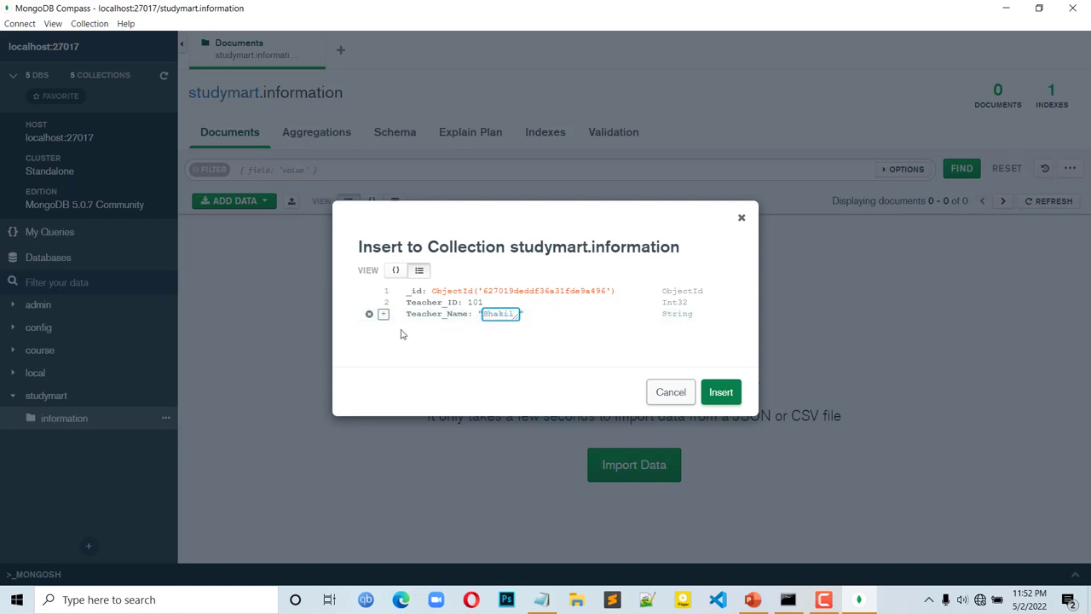
- Add a Course_Name field after Teacher_Name with the string value ML
click(384, 314)
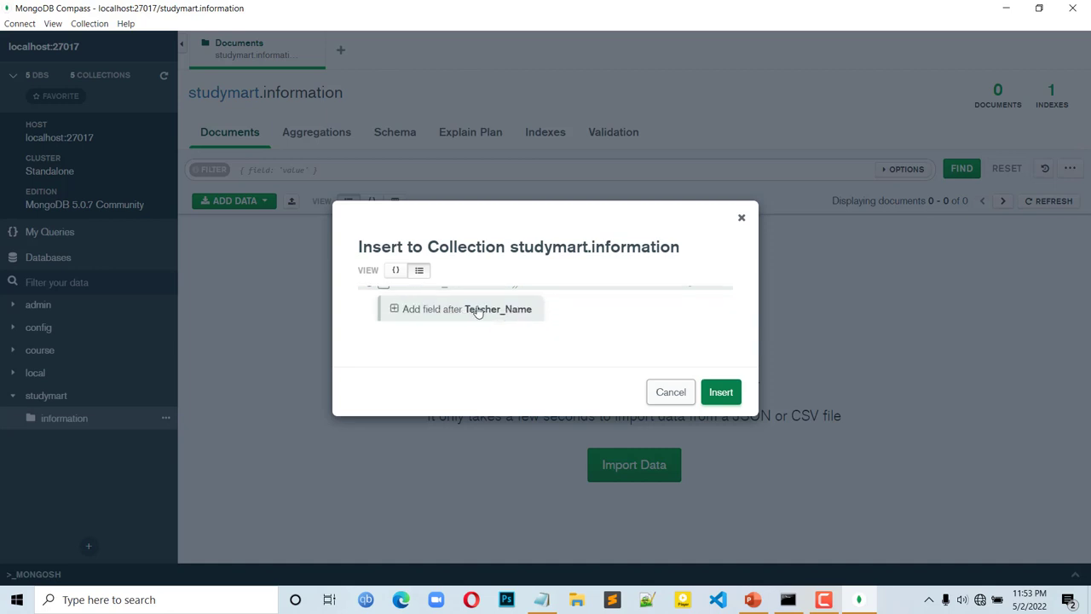
click(412, 312)
text(Course_Name)
click(487, 318)
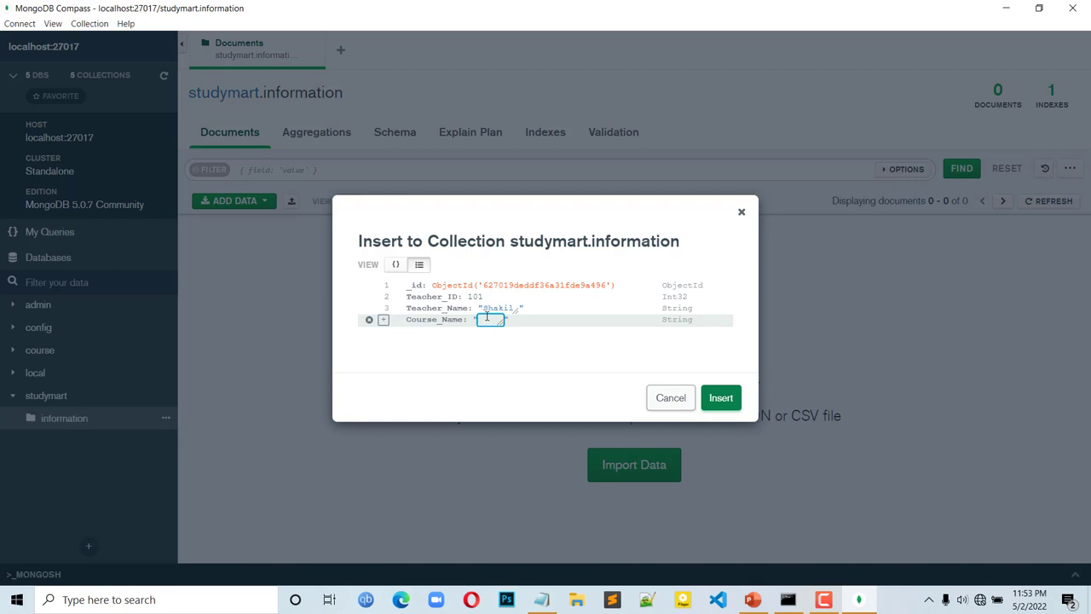
text(ML)
- Add a Running_Batch field after Course_Name with the value 10 and the data type Int32
click(383, 322)
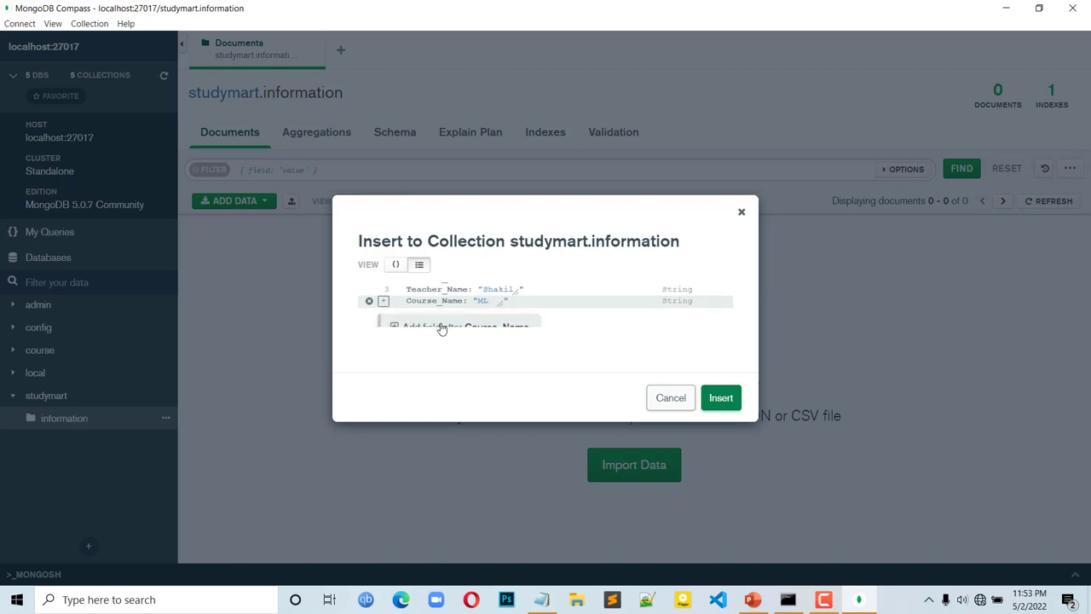
click(481, 316)
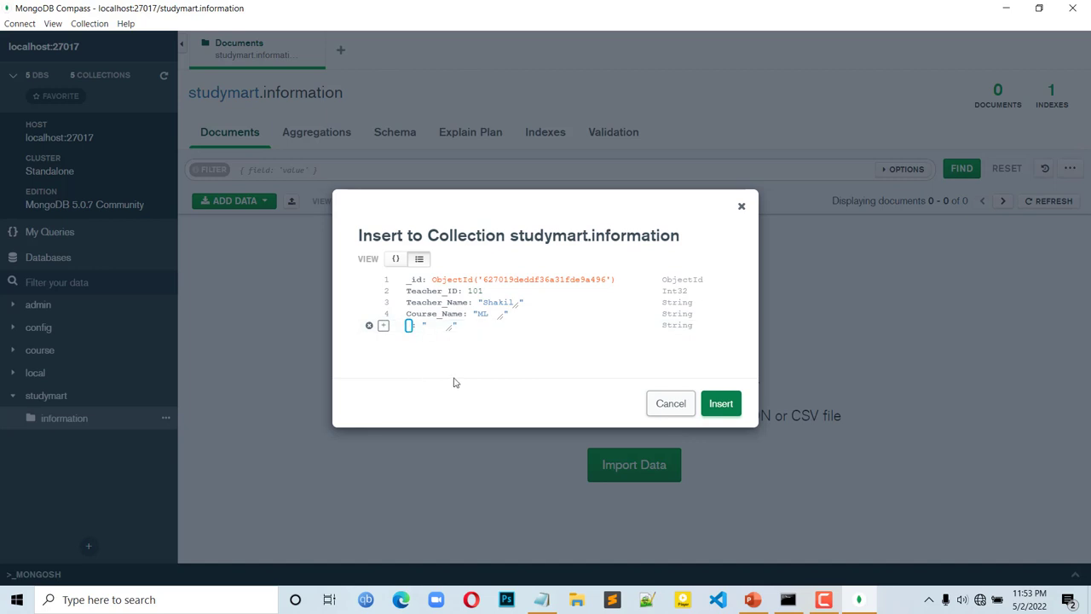
text(Running_Batch)
click(499, 324)
text(10)
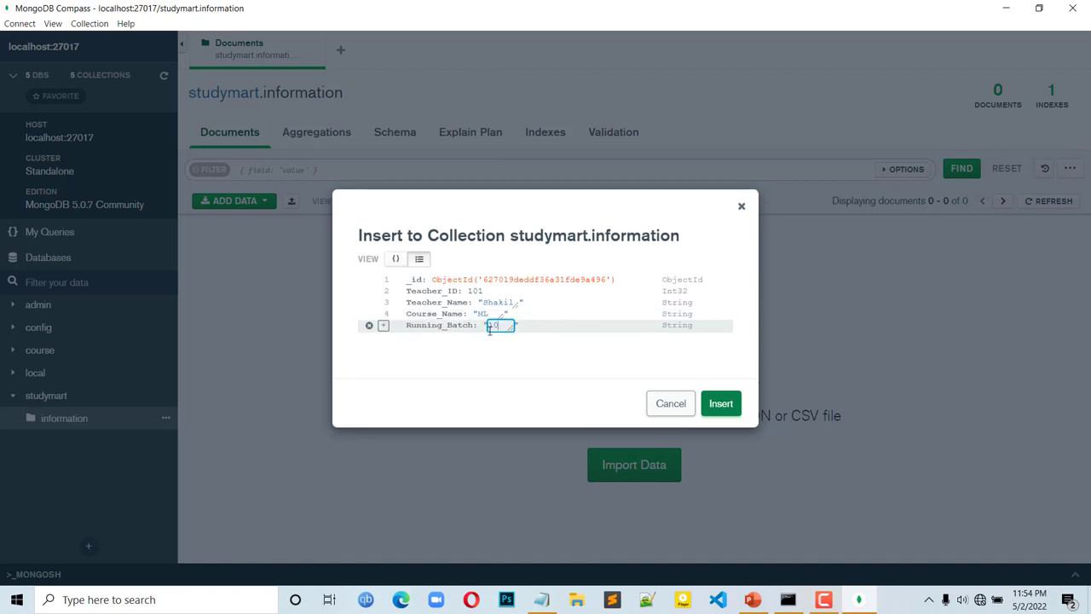
click(686, 326)
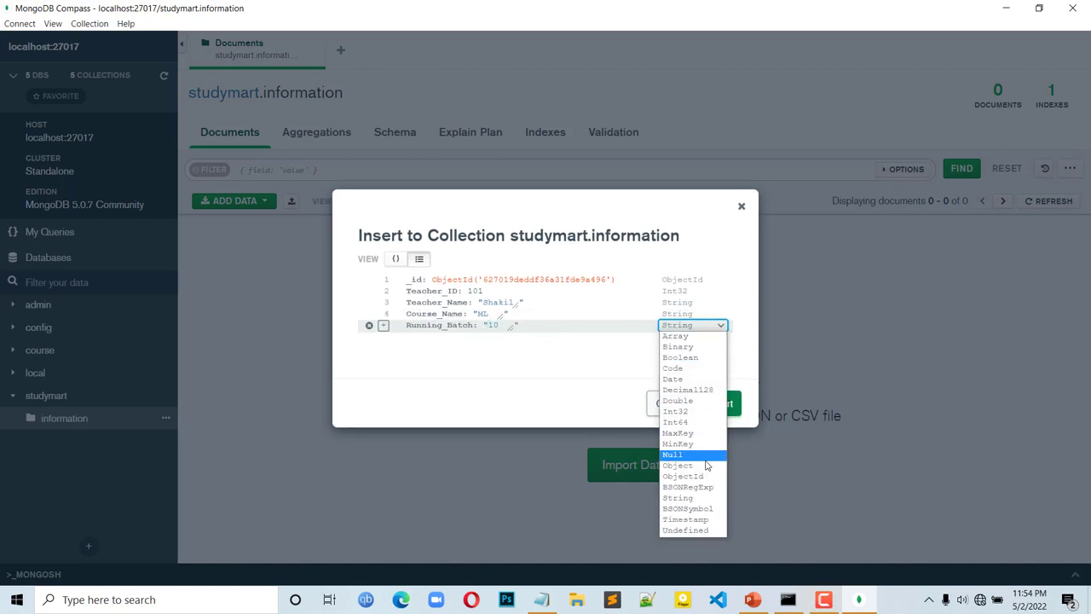
click(681, 414)
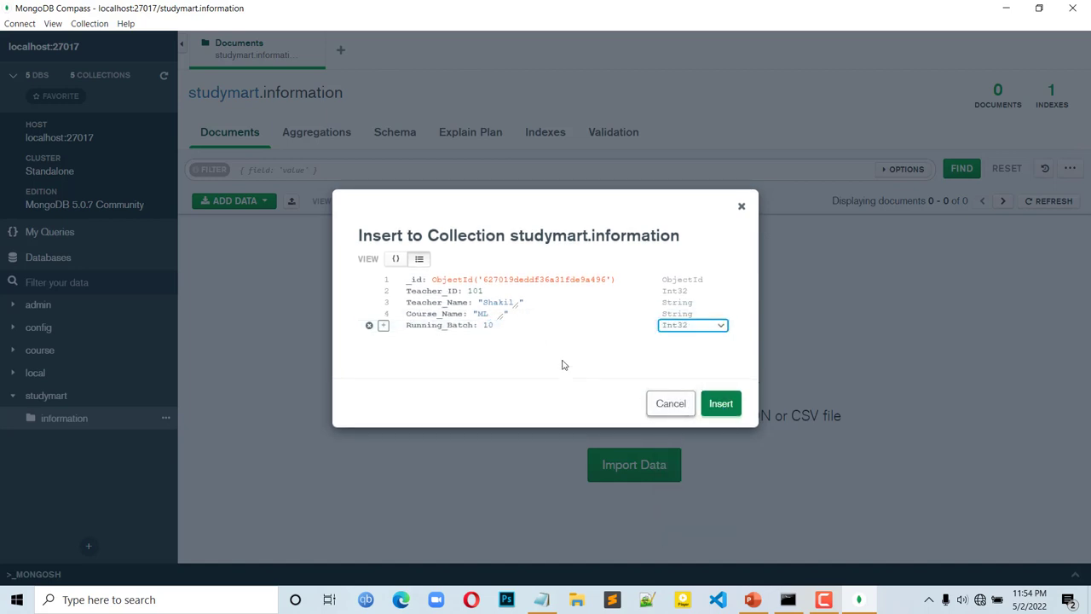
- Add a Total_Student field after Running_Batch with the value 250 and the data type Int32, and insert the document
click(383, 325)
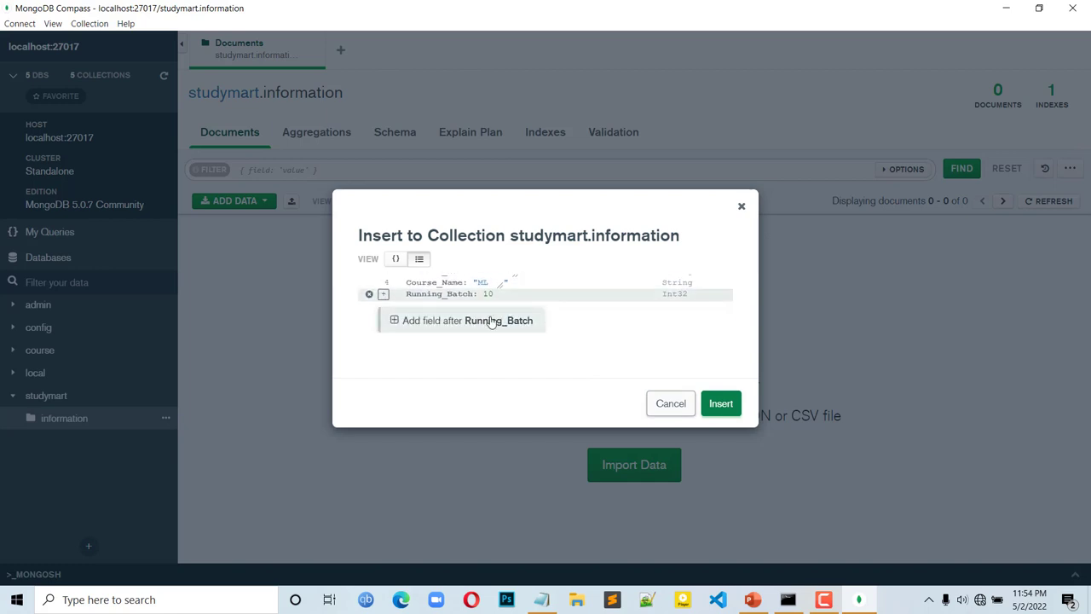
click(488, 320)
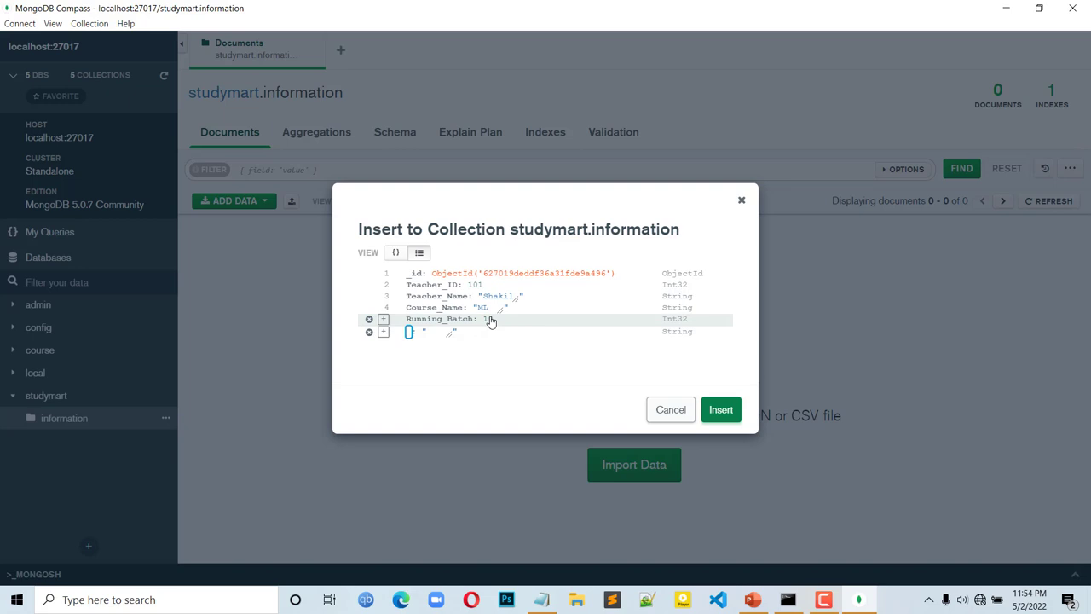
text(Total_Student)
click(498, 331)
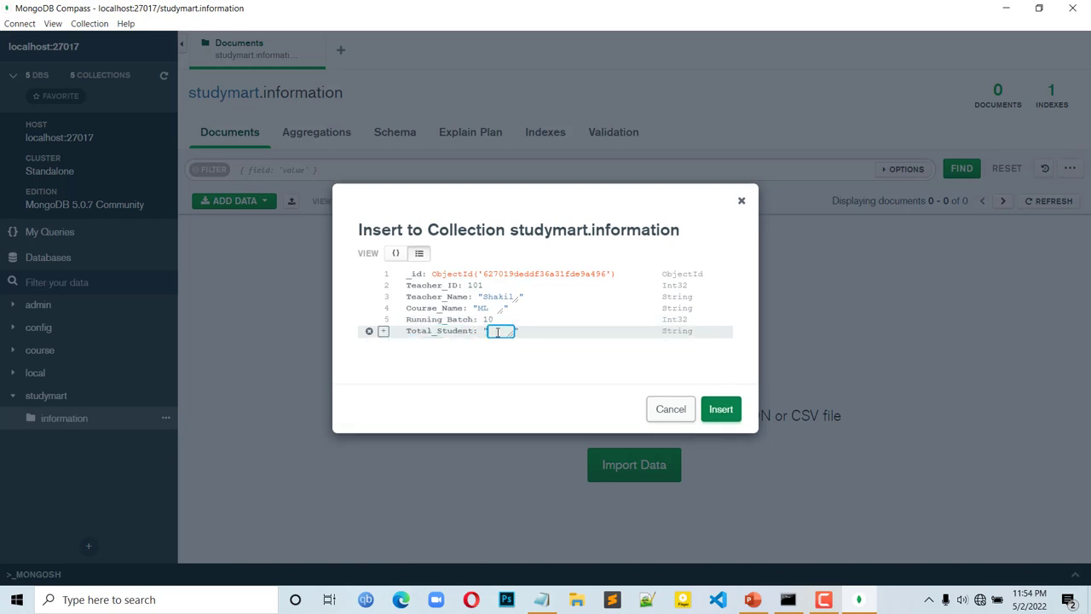
text(250)
click(689, 334)
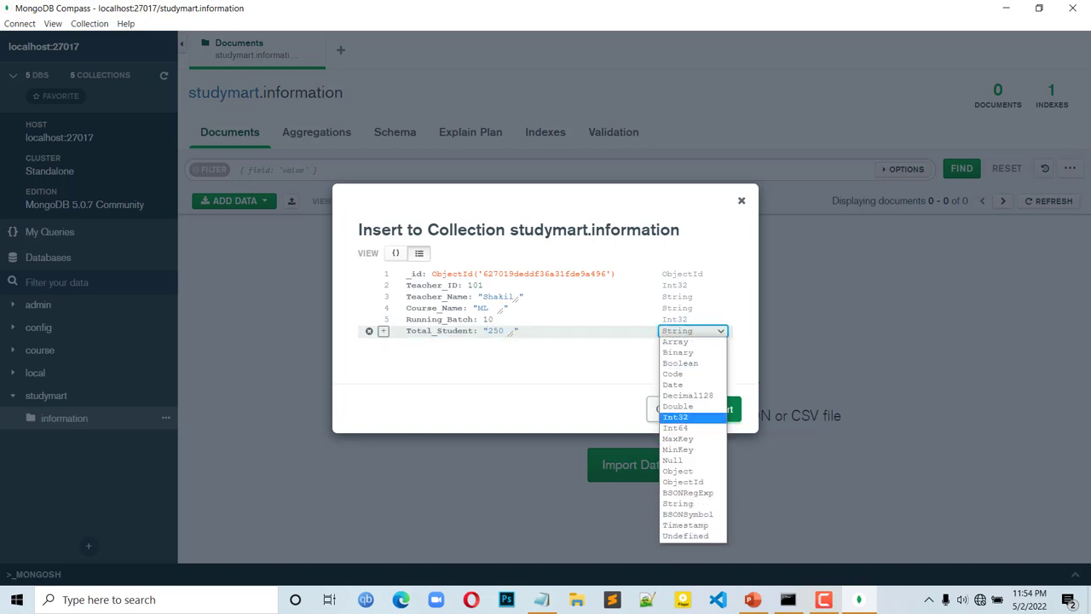
click(675, 416)
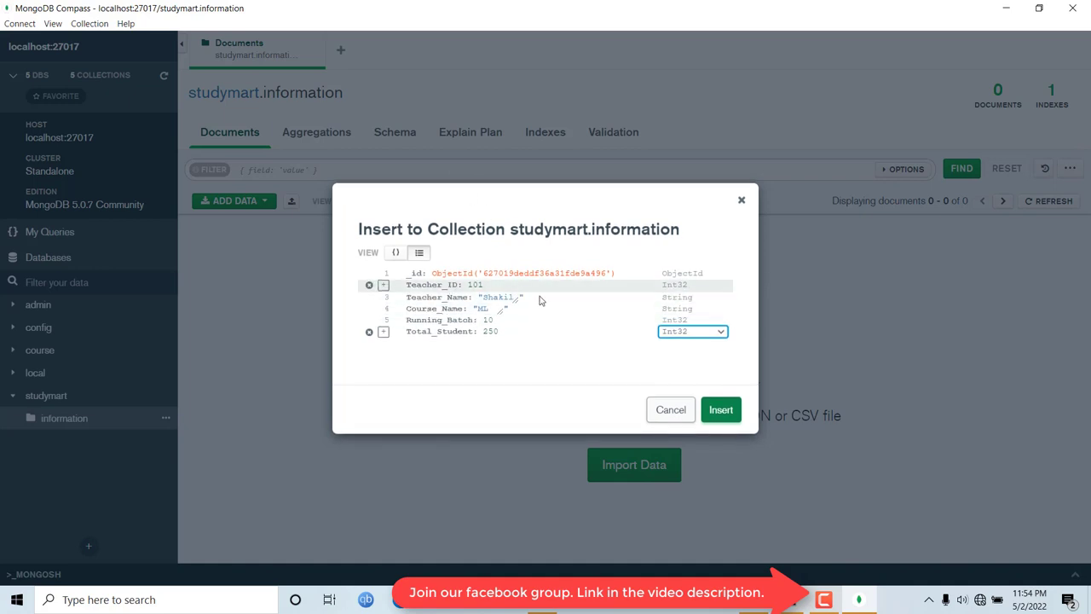
click(732, 412)
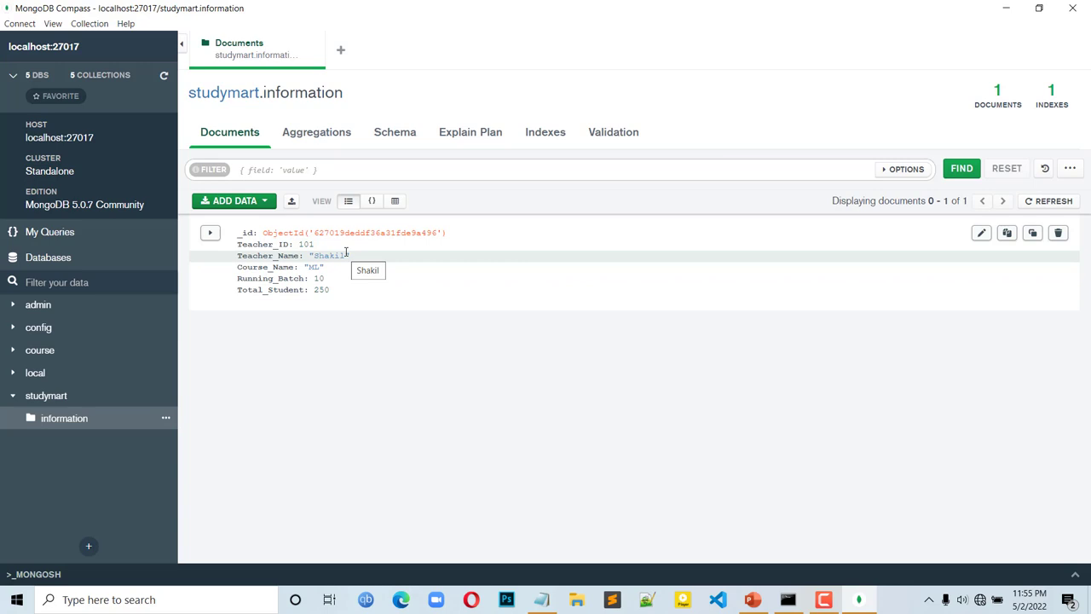
click(248, 201)
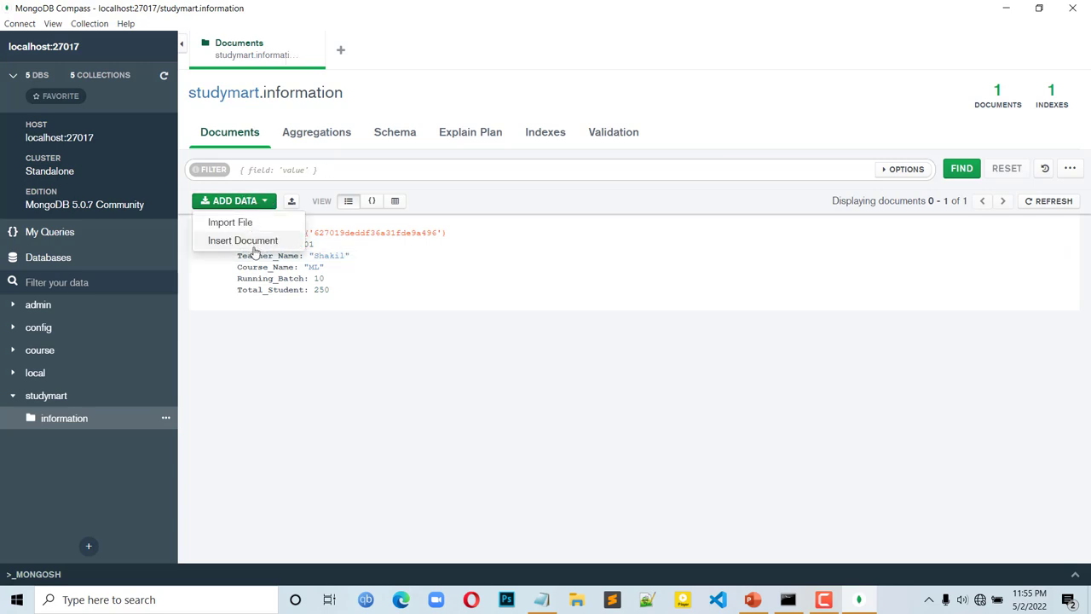
click(223, 270)
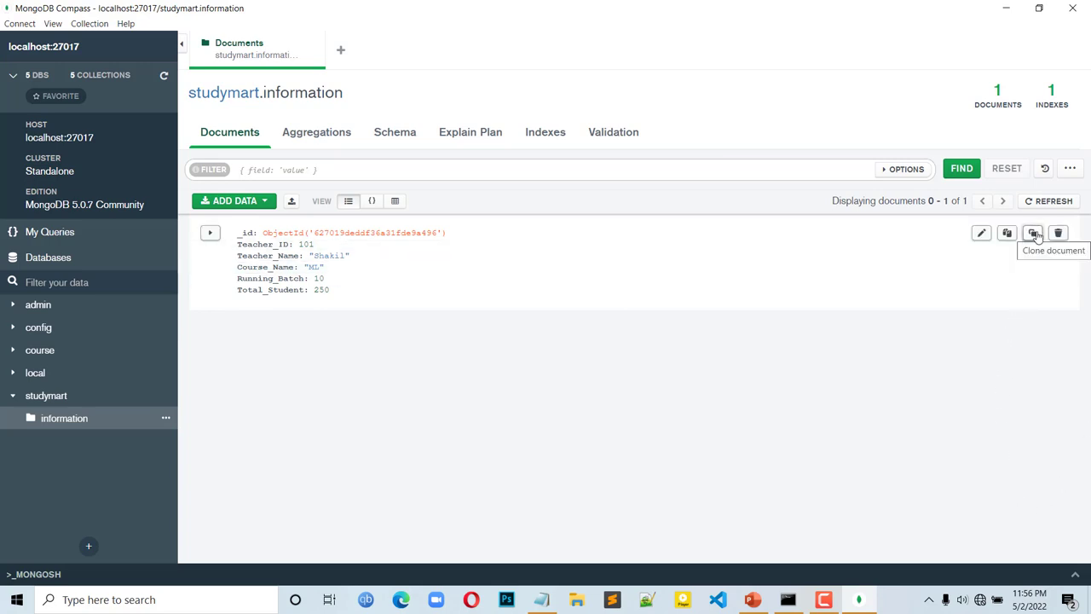
- Clone the ML document, replace the teacher's name with a new one, and set Course_Name to DL
click(1035, 234)
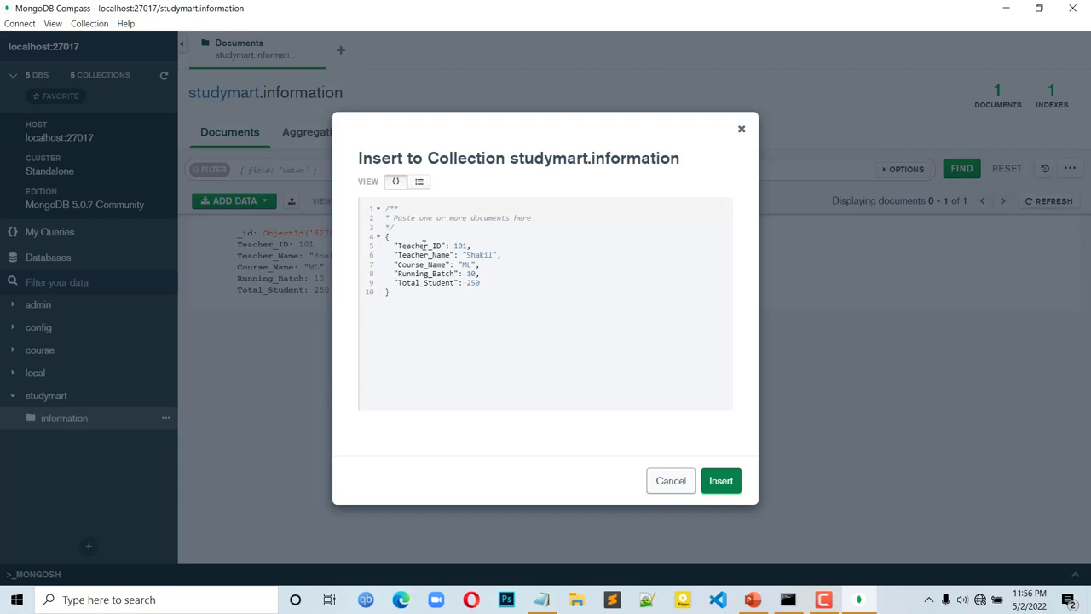
click(418, 181)
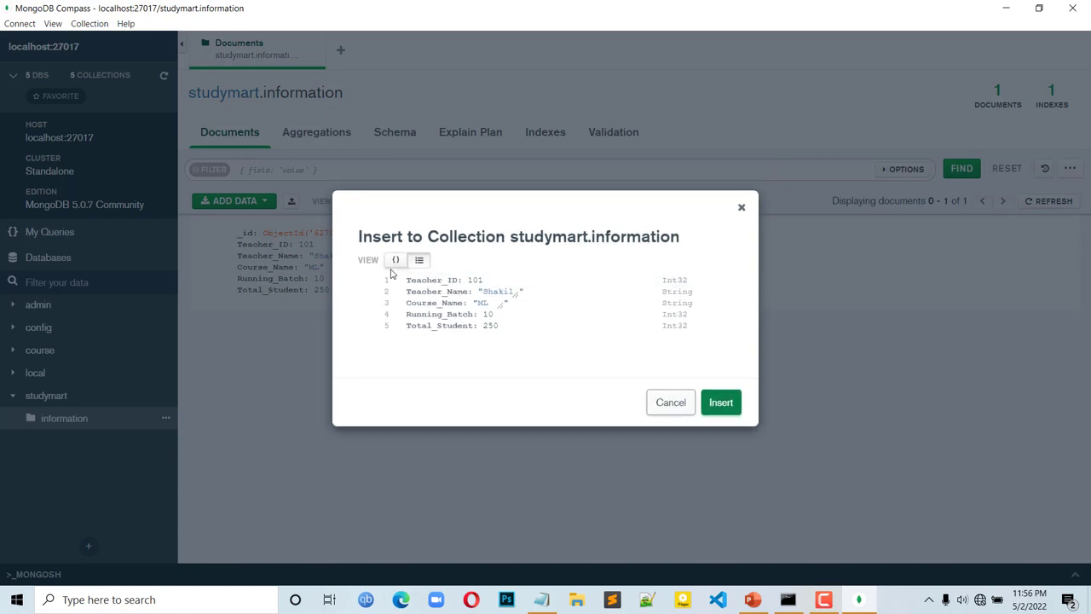
click(395, 258)
double_click(490, 254)
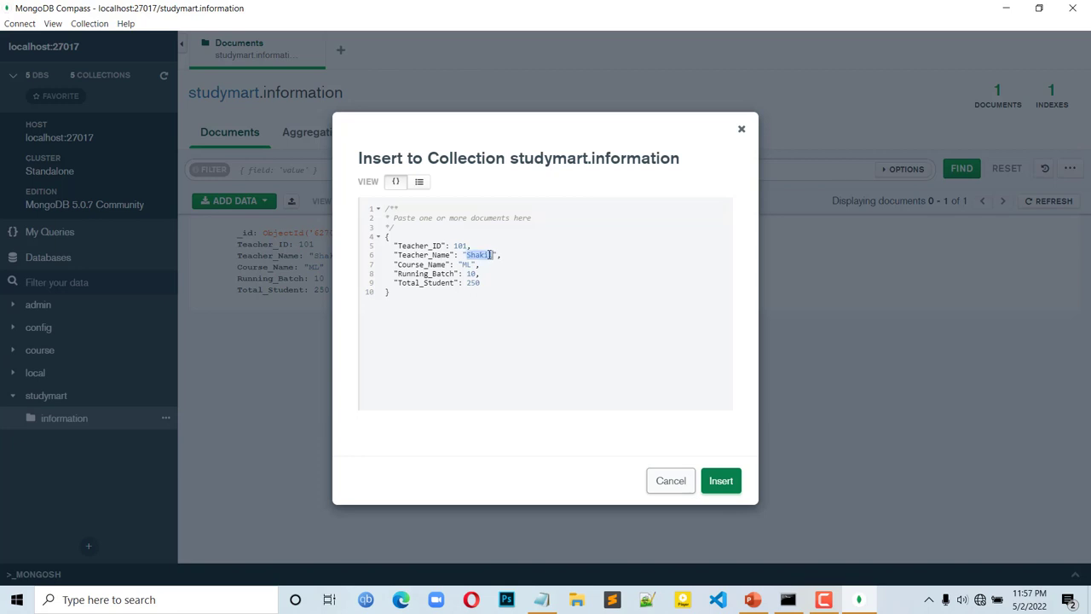
text(Mejbah)
key(BackSpace)
text(D)
- Set Running_Batch to 7 and Total_Student to 175 in the DL copy, and insert it into the collection
click(478, 273)
key(BackSpace)
key(BackSpace)
text(7)
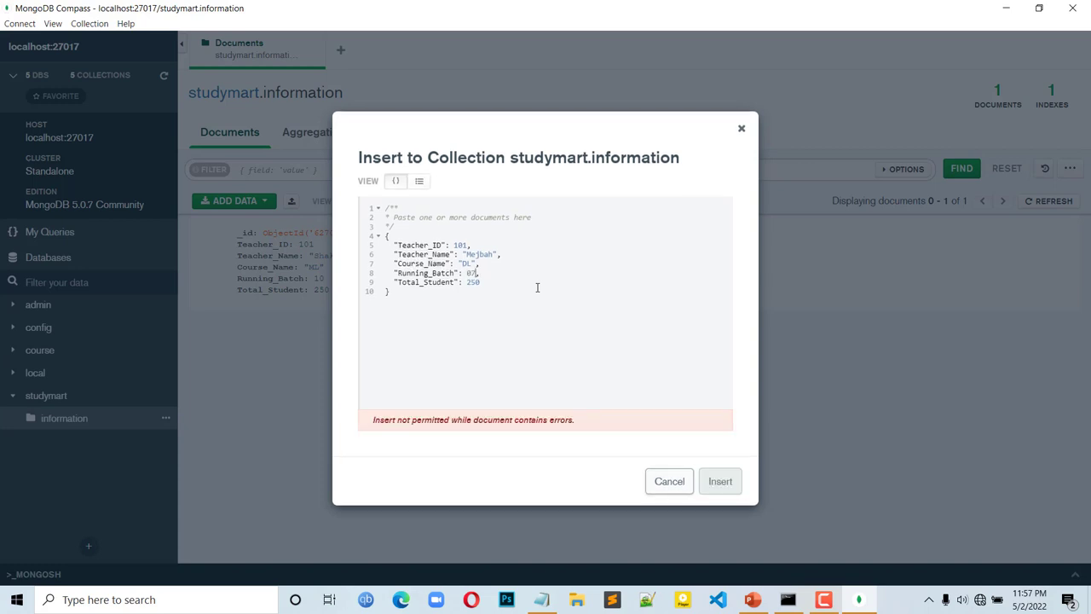
click(486, 282)
key(BackSpace)
key(BackSpace)
key(BackSpace)
text(7)
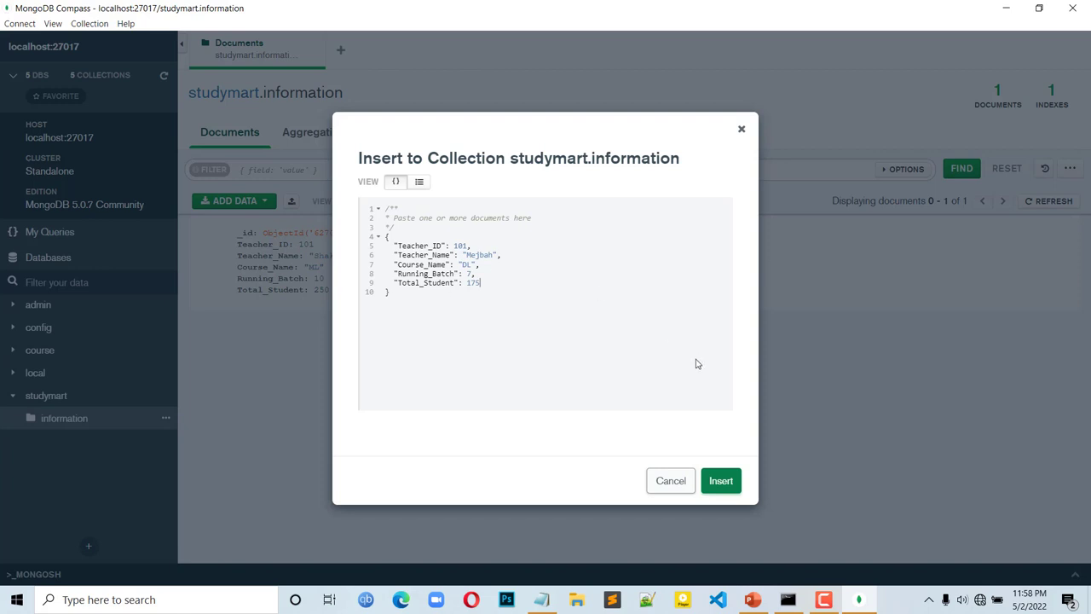
click(720, 482)
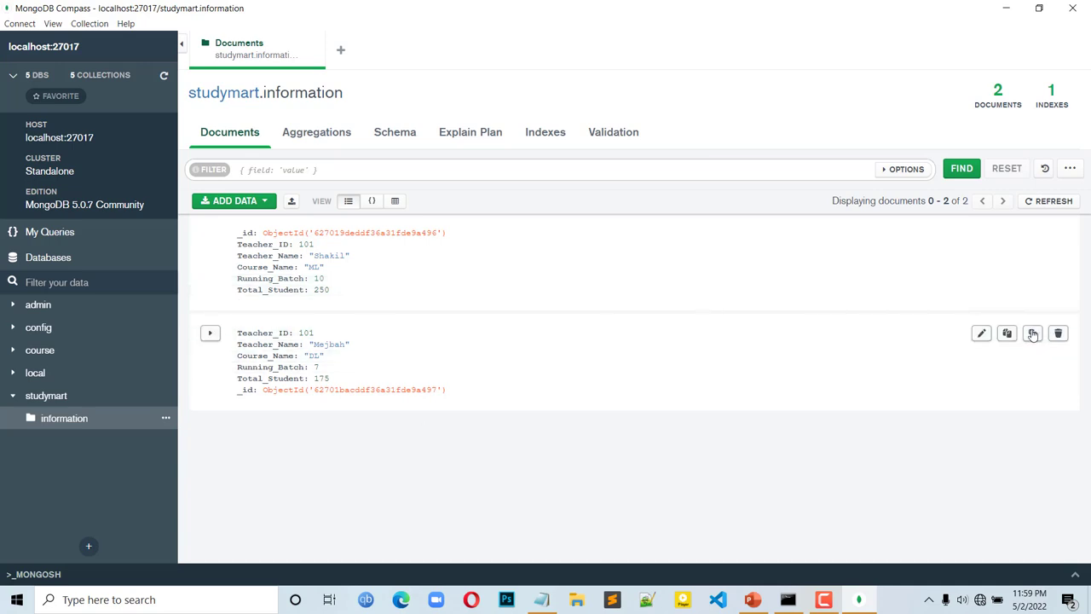
- Clone the DL document, replace the teacher's name in the field-by-field view, and set Course_Name to DA
click(1033, 334)
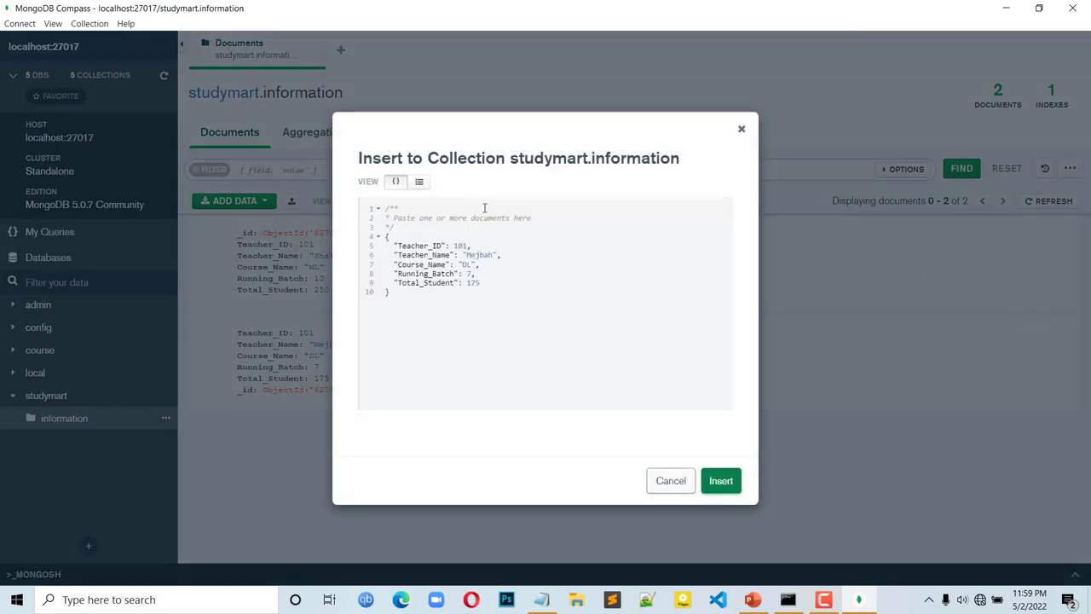
click(418, 180)
double_click(508, 290)
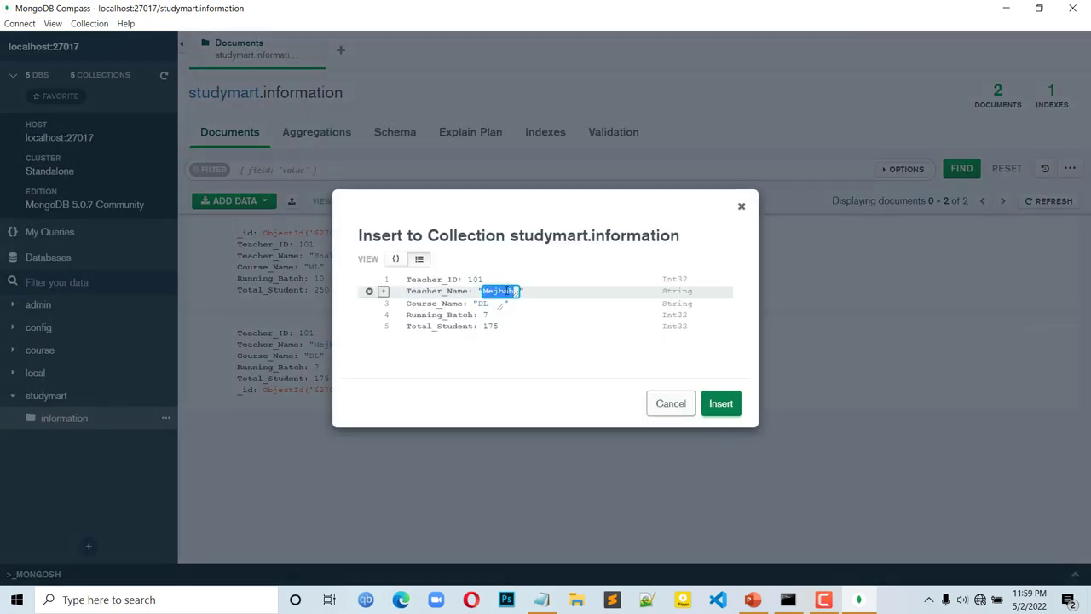
text(Sohag)
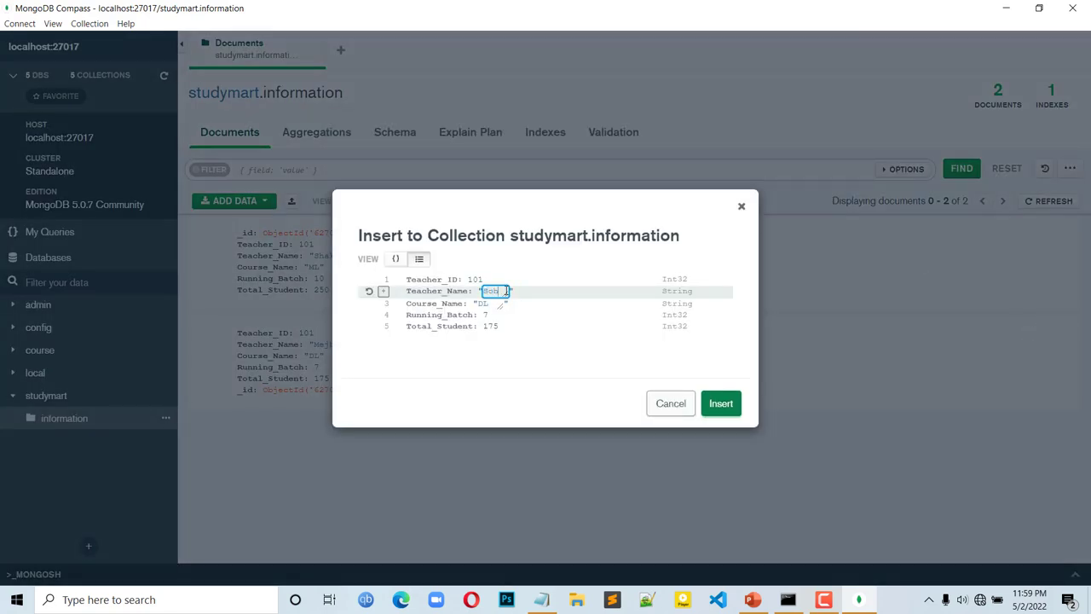
double_click(489, 303)
key(BackSpace)
text(D)
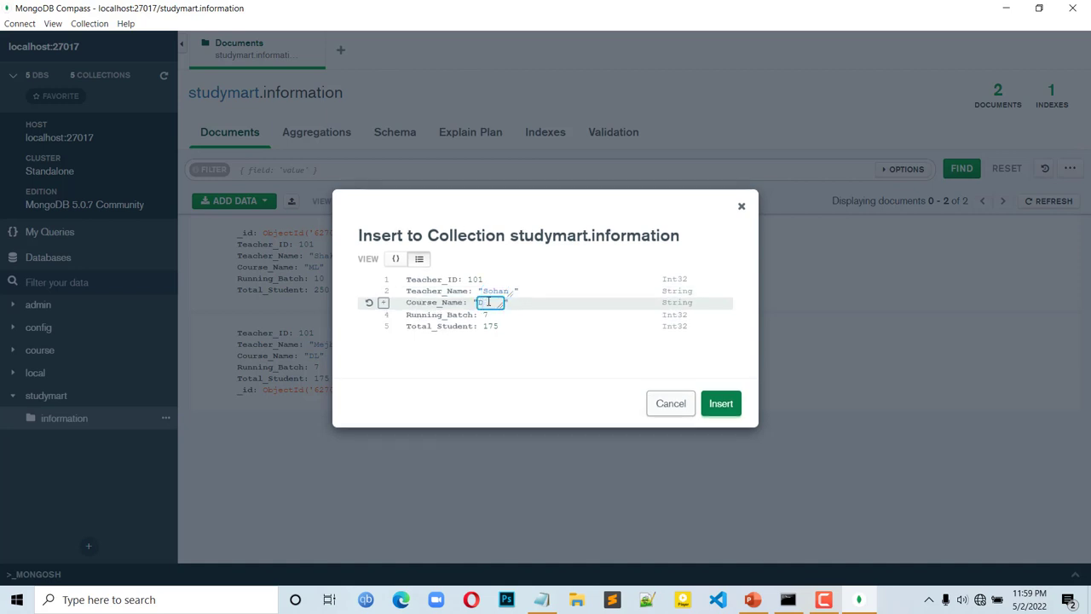
text(A)
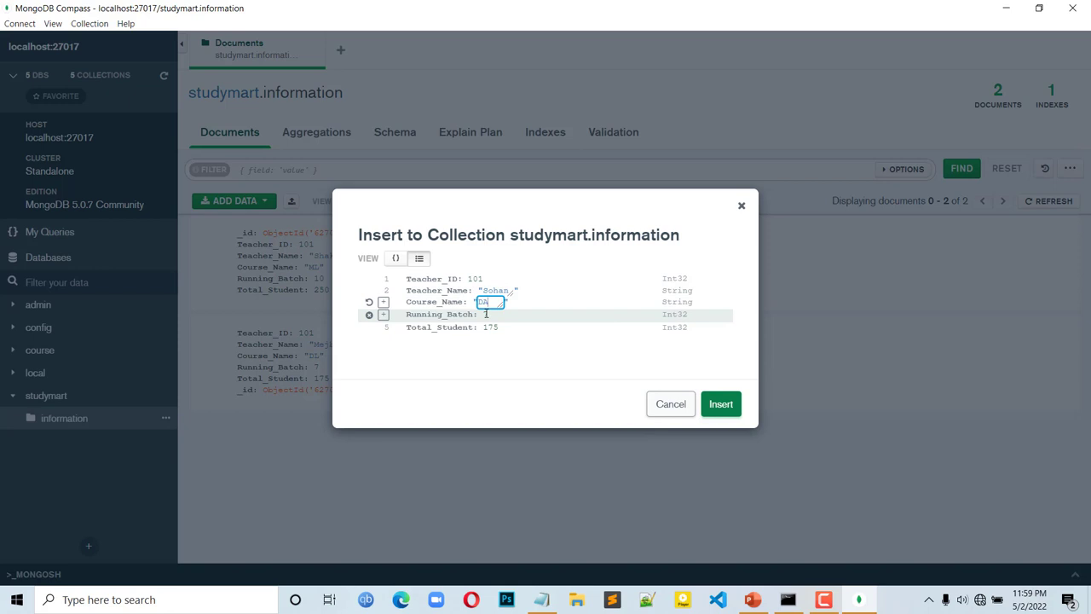
- Set Running_Batch to 2 and Total_Student to 50 in the DA copy, and insert it into the collection
click(485, 313)
key(BackSpace)
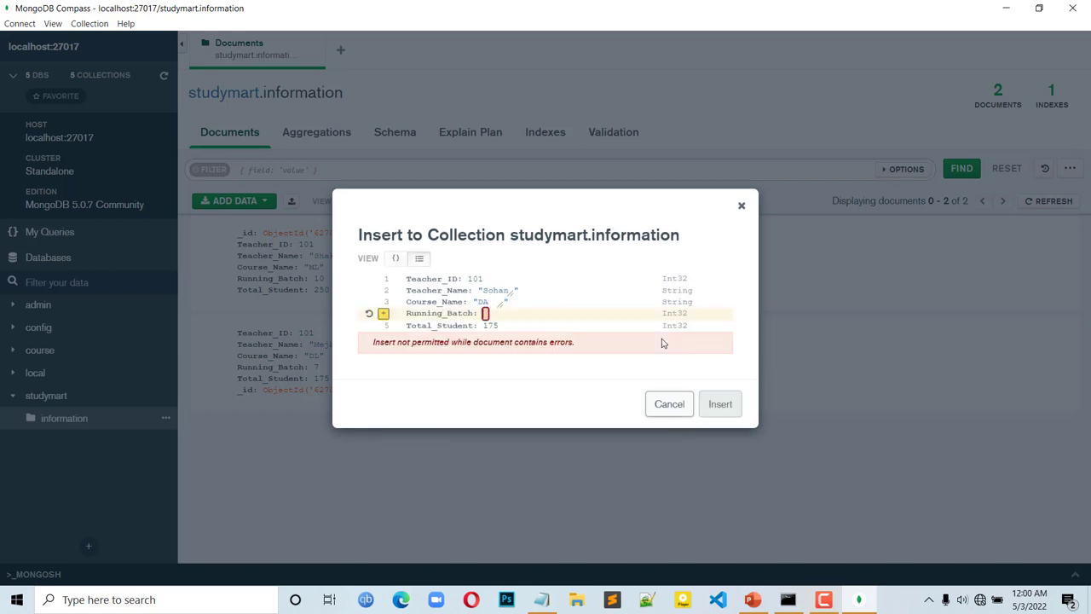
text(2)
key(Tab)
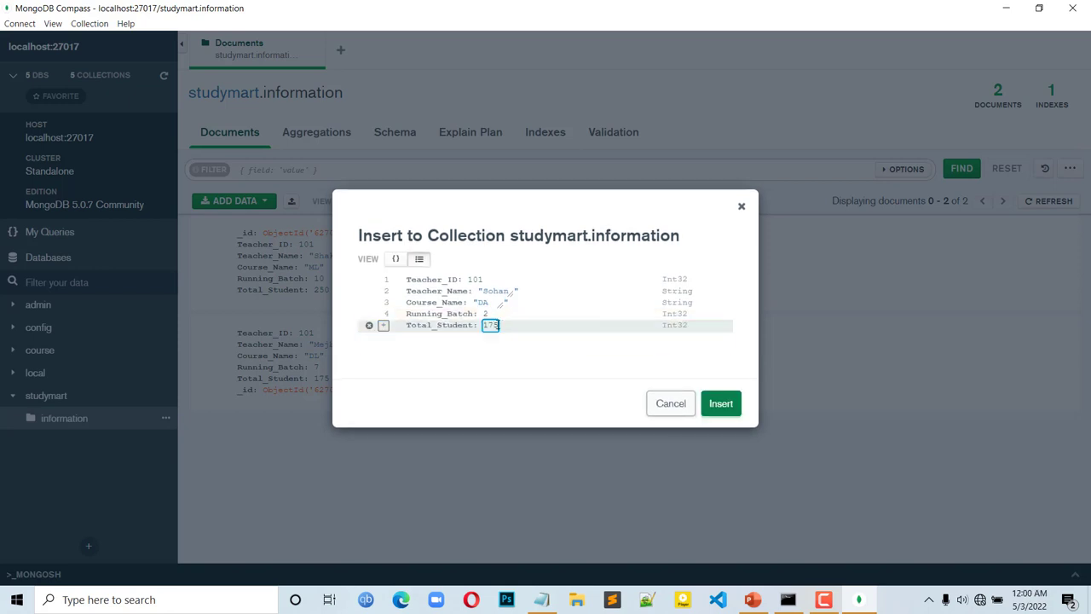
key(BackSpace)
key(BackSpace)
key(BackSpace)
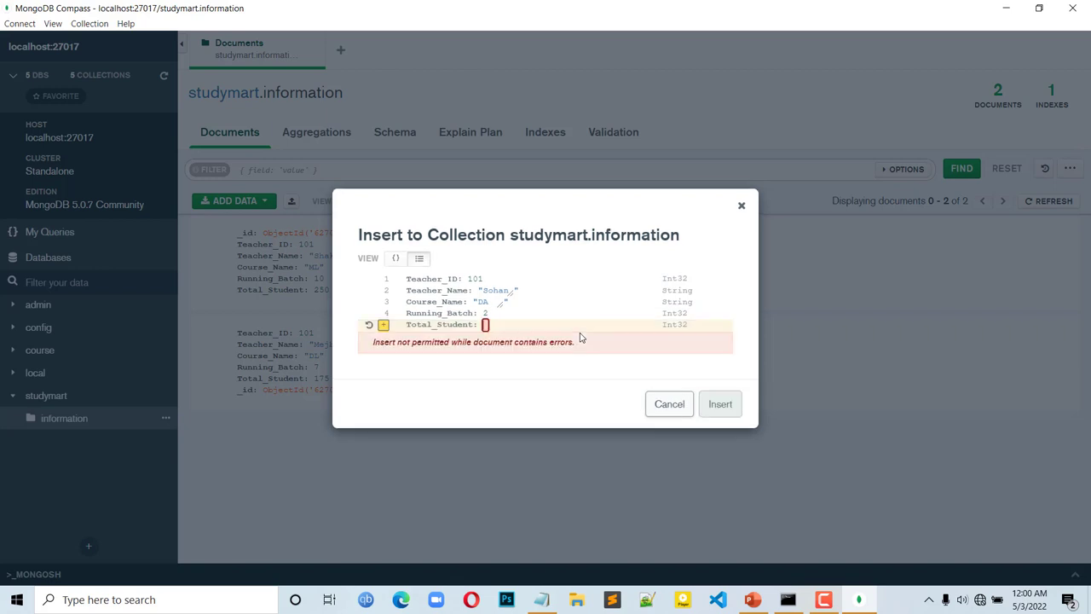
text(50)
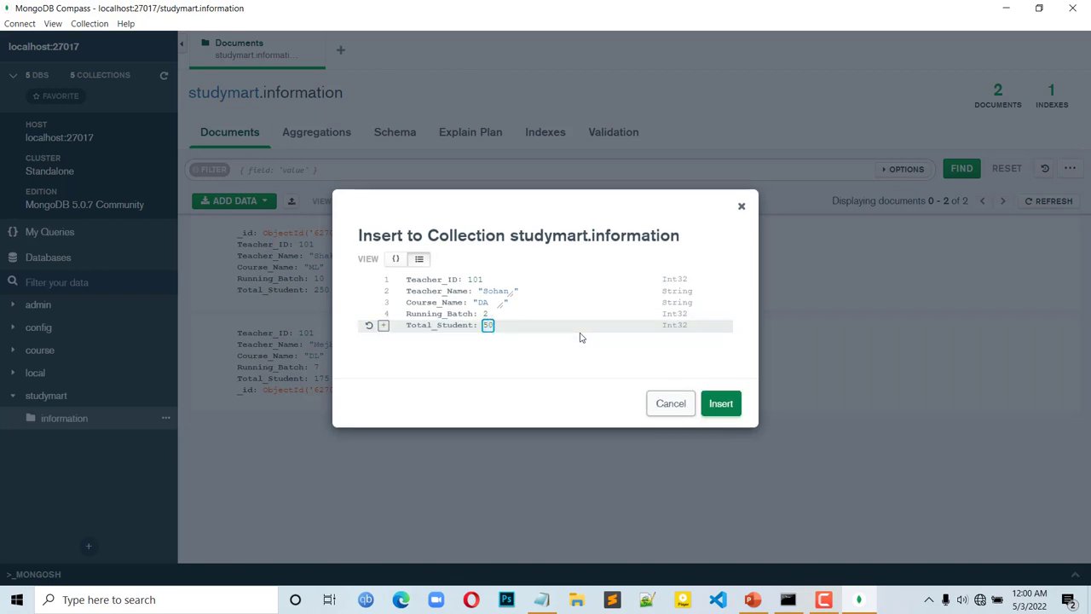
click(724, 407)
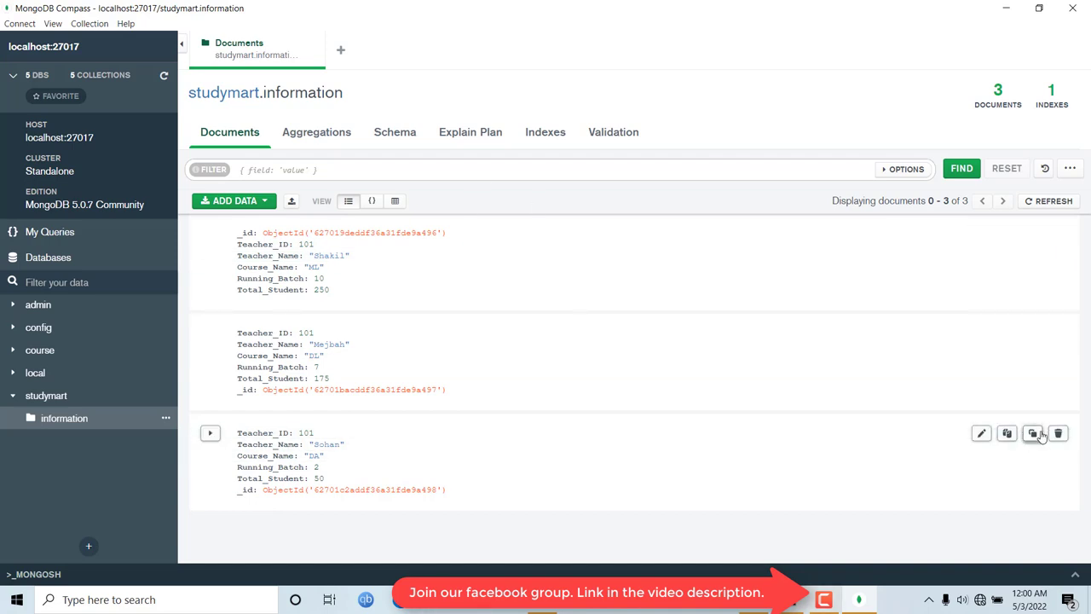
- Clone the DA document, enter another teacher's name, and set Course_Name to Django
click(1034, 433)
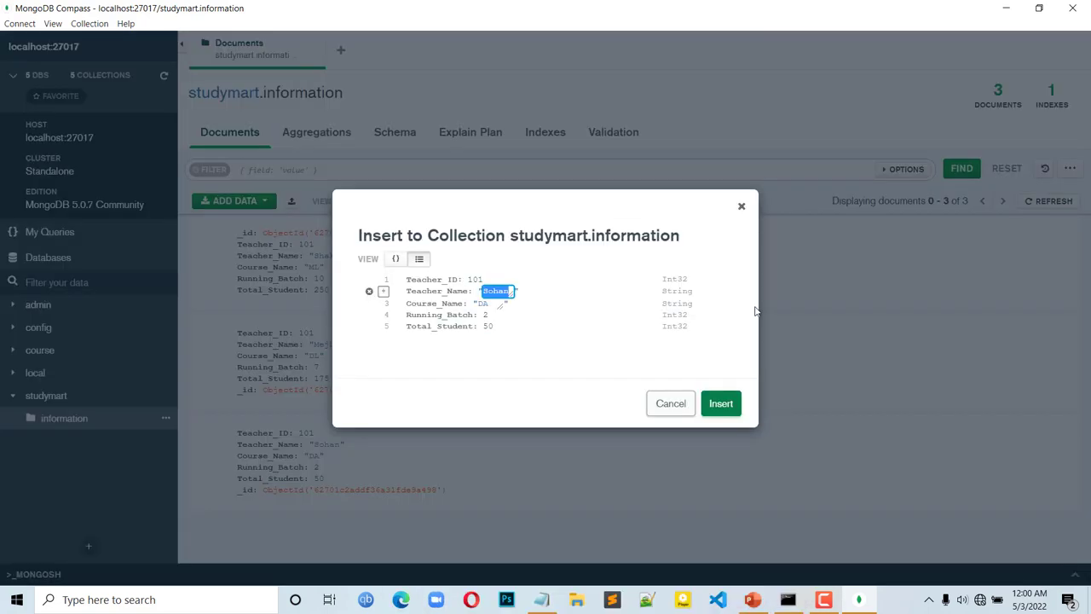
text(Noman)
double_click(491, 304)
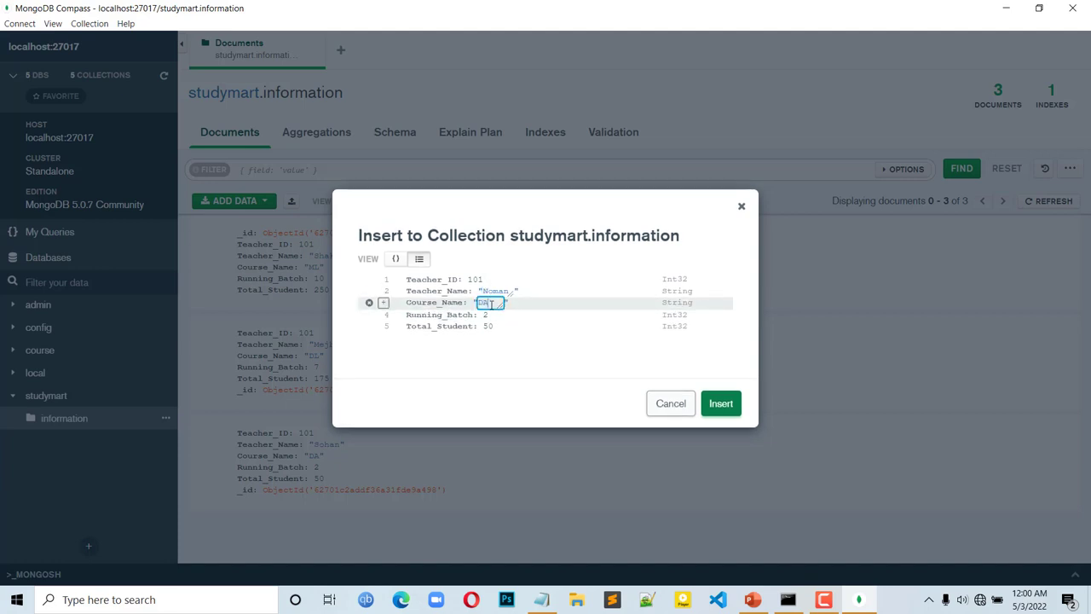
text(Django)
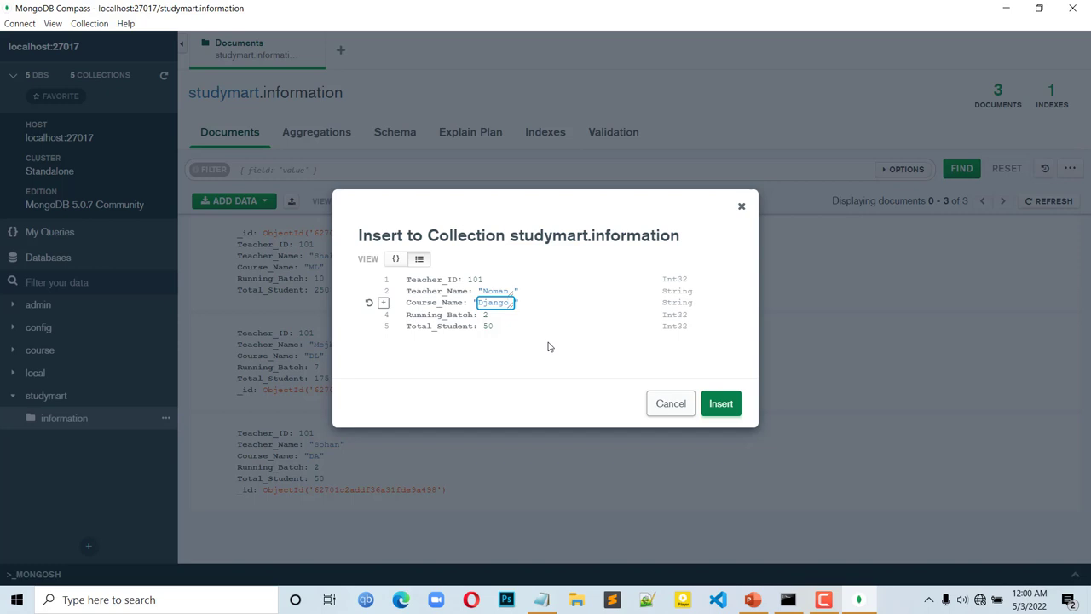
- Rename the Course_Name field to Course in the Django copy and insert the document
click(459, 302)
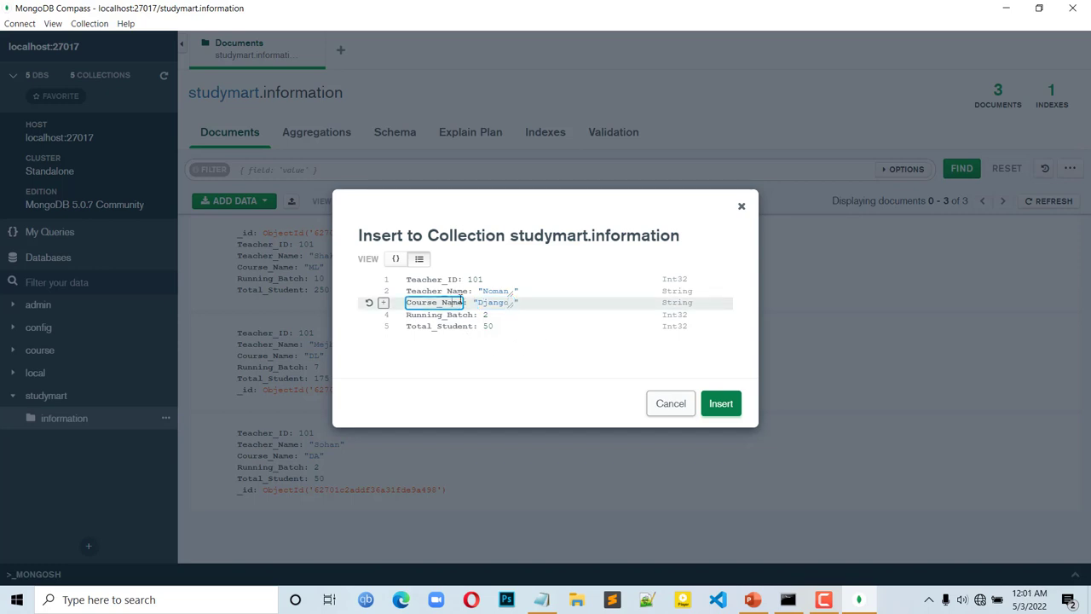
drag(465, 301, 438, 302)
key(BackSpace)
click(731, 405)
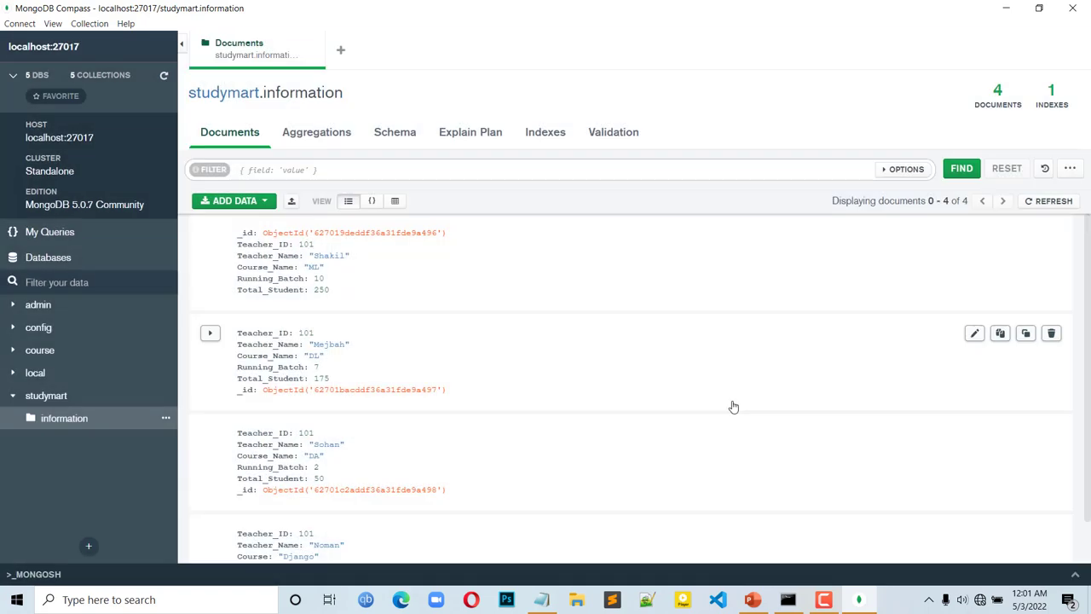
- Edit the Django document, rename its Course field to Course_Name, and save the update
scroll(386, 410, down, 1)
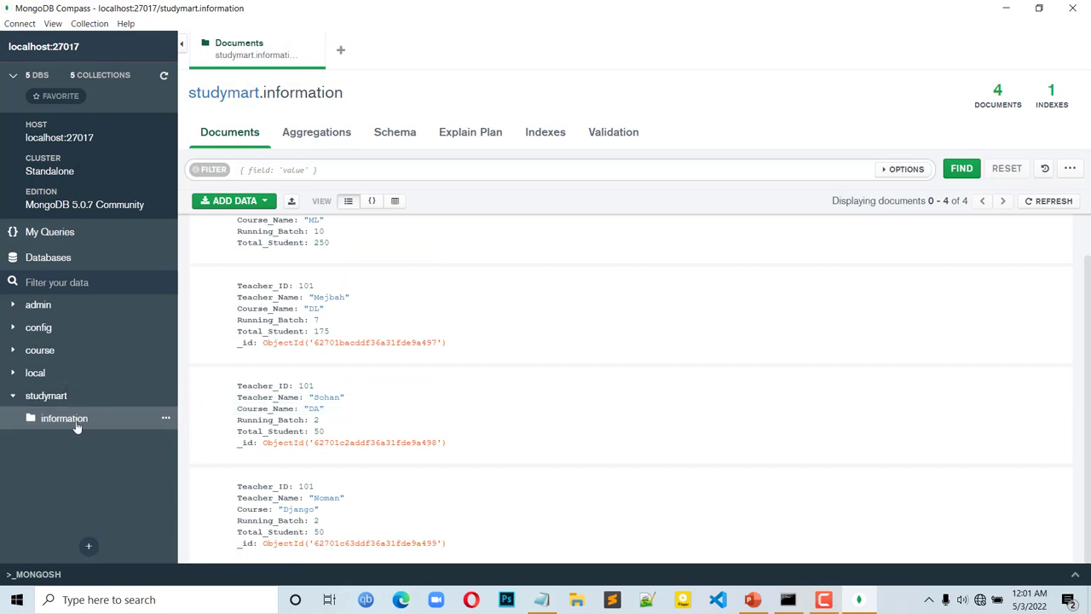
scroll(294, 334, up, 1)
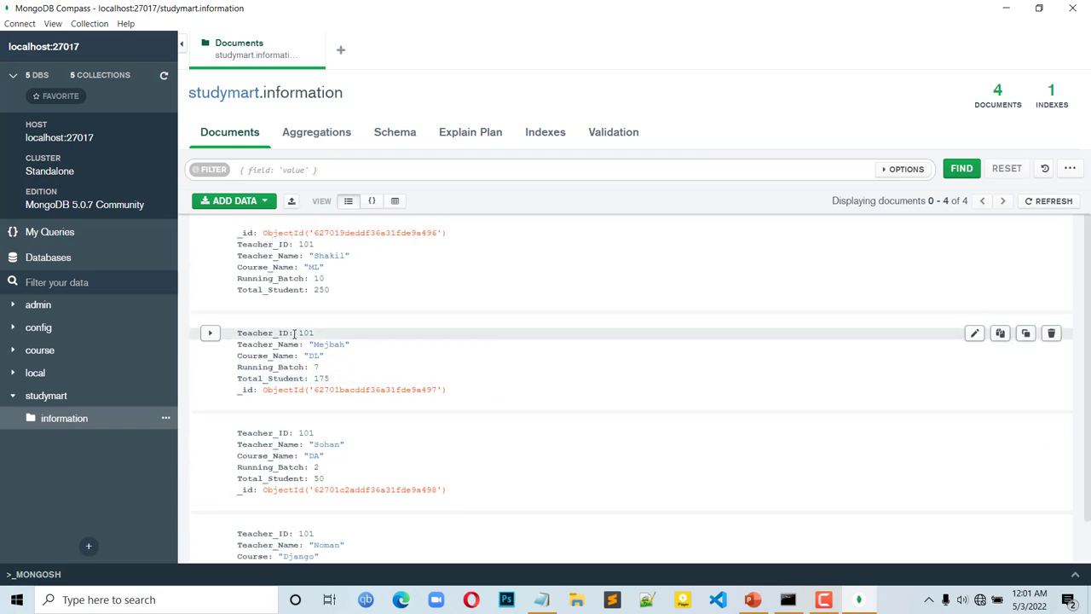
scroll(294, 333, down, 1)
scroll(426, 316, up, 1)
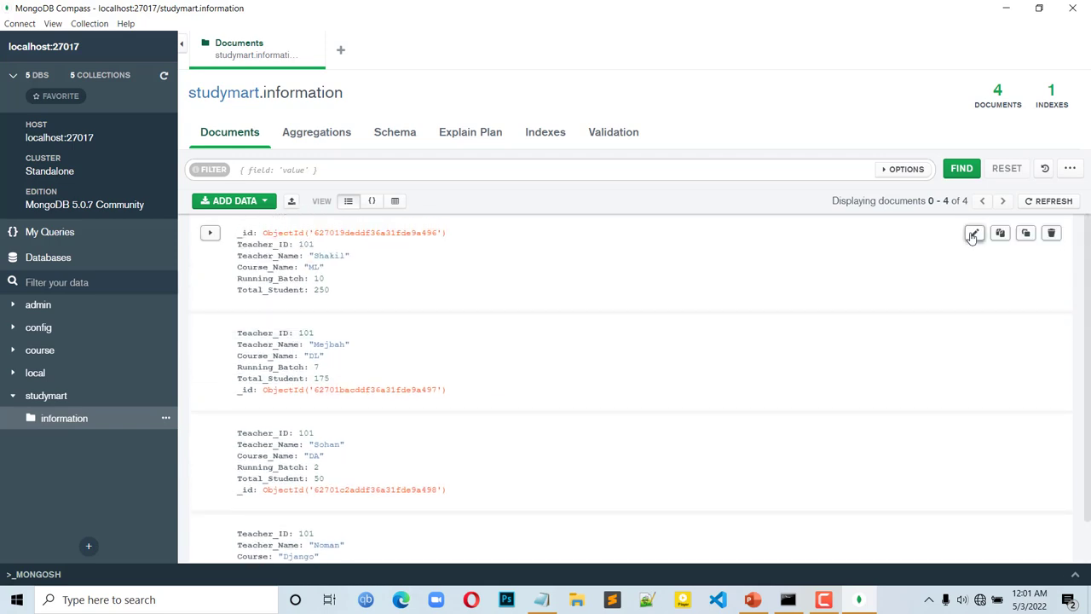
scroll(415, 344, down, 1)
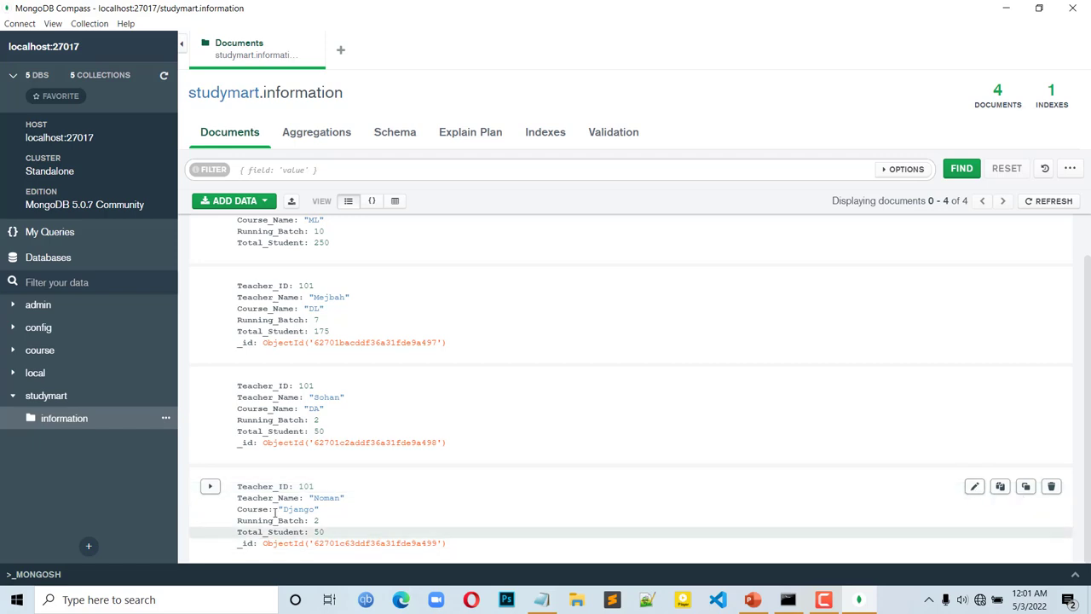
click(975, 488)
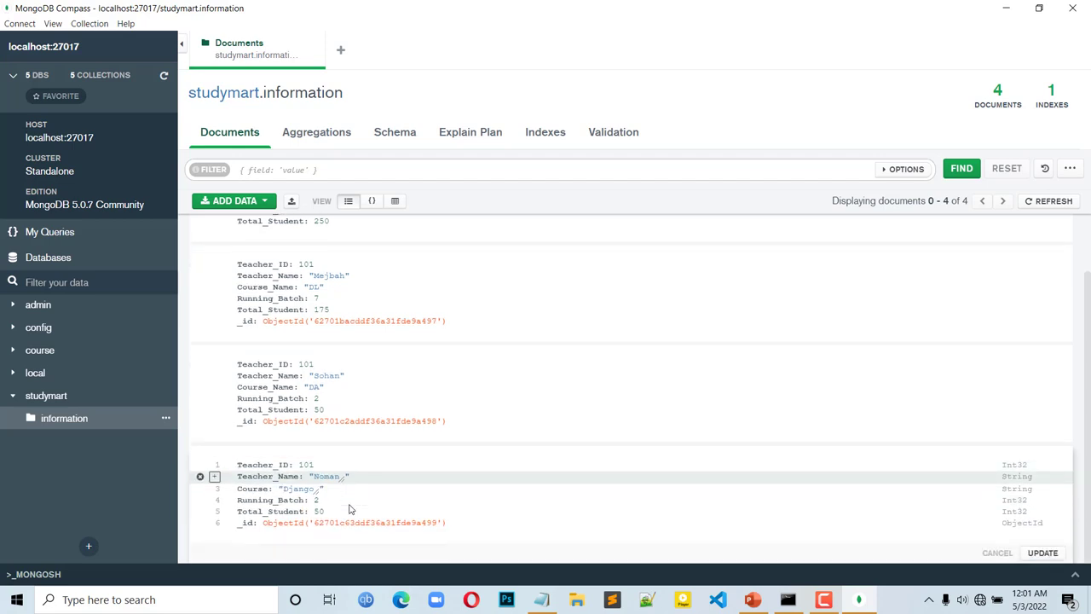
click(268, 486)
text(_N)
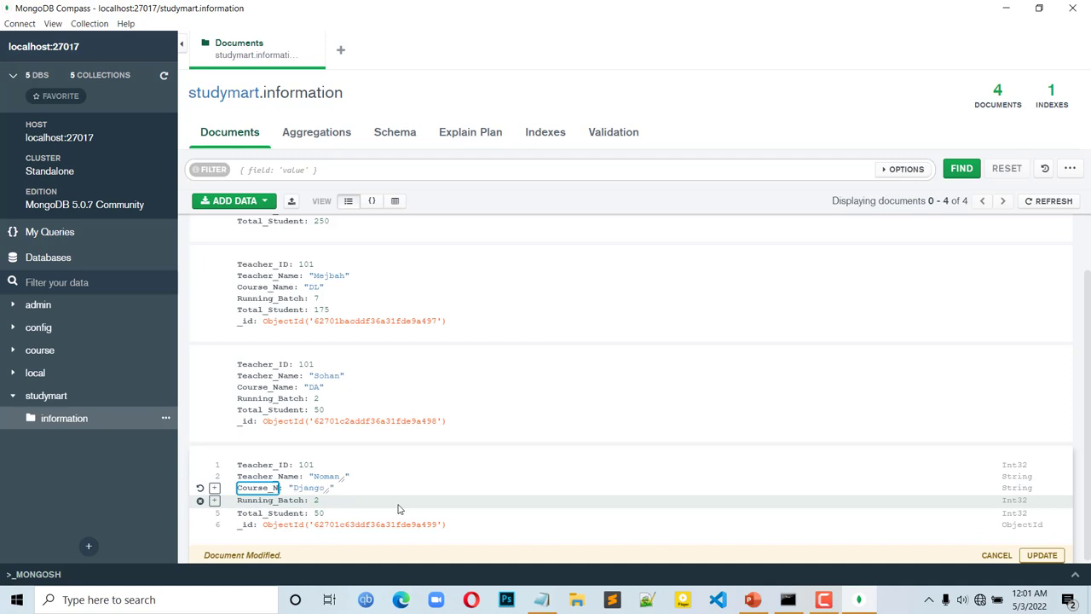
text(ame)
click(1041, 552)
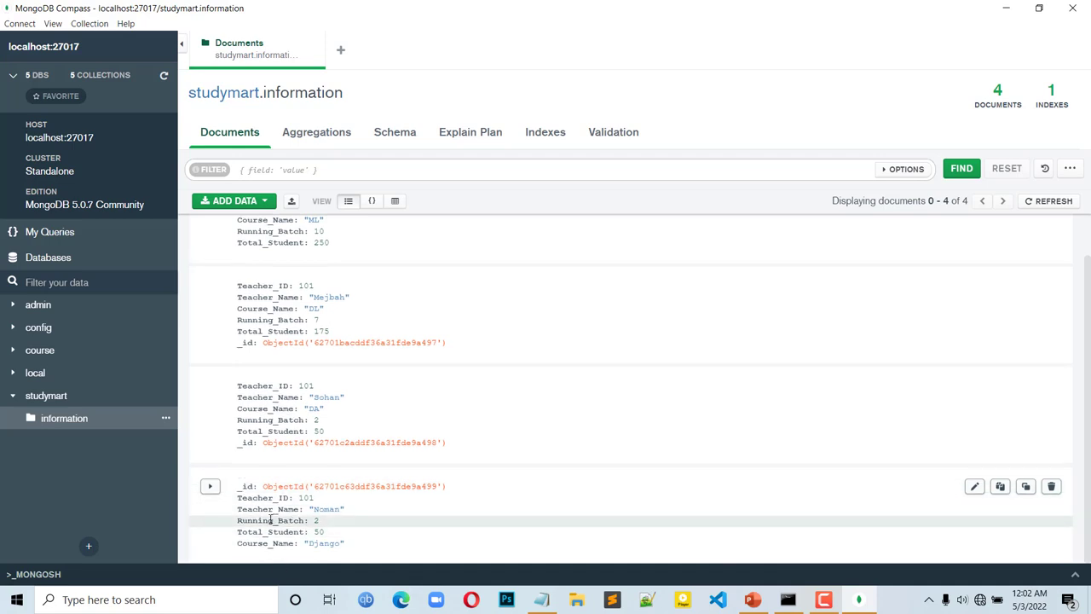
- Delete the Django document from the information collection and confirm the deletion
drag(242, 509, 316, 521)
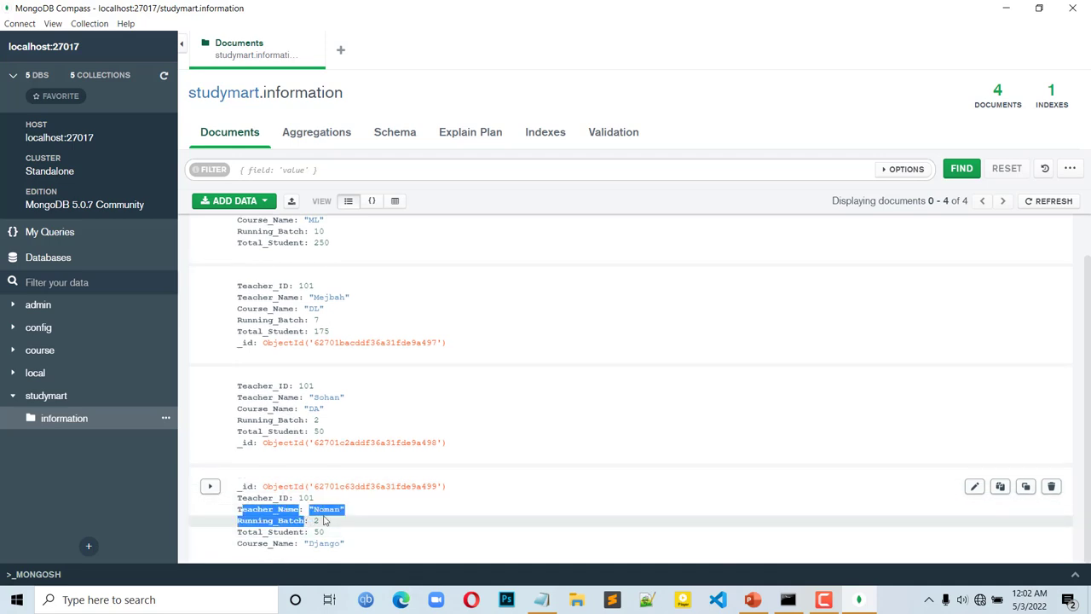
scroll(428, 483, up, 1)
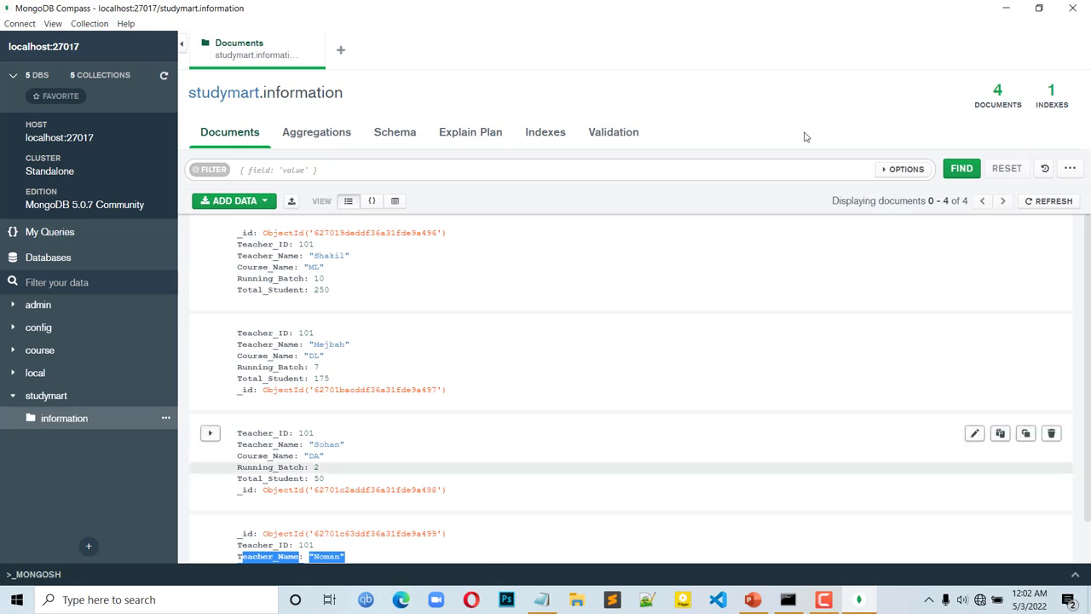
scroll(255, 315, down, 1)
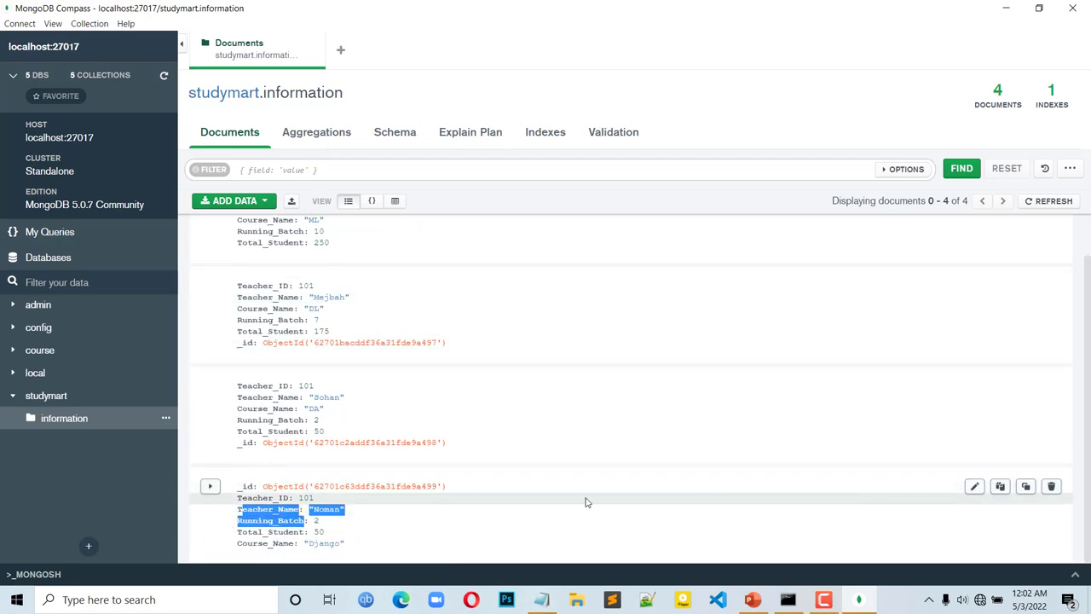
click(1052, 487)
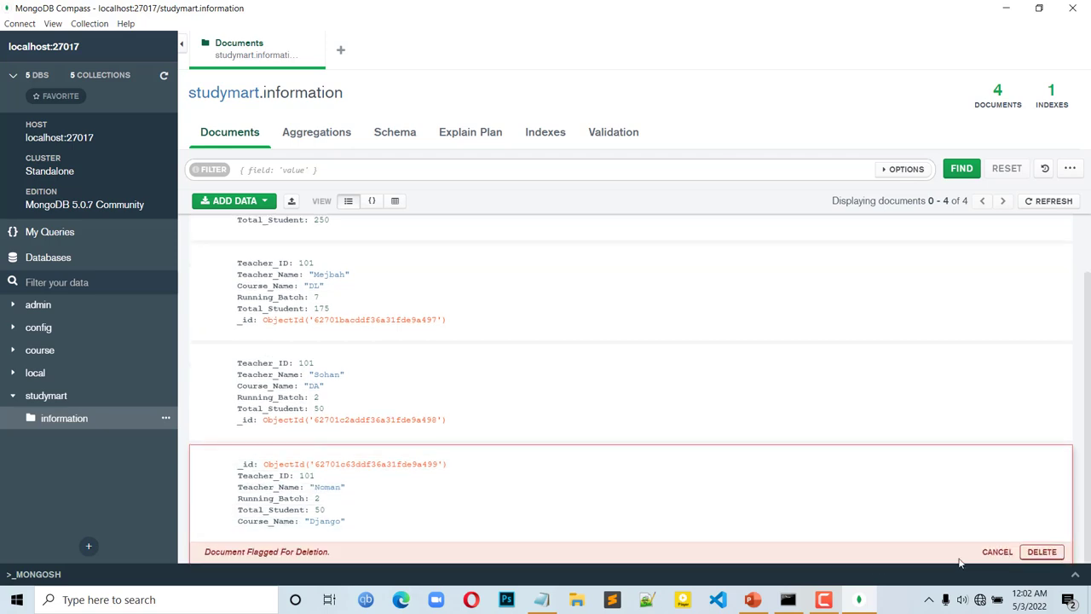
click(1041, 552)
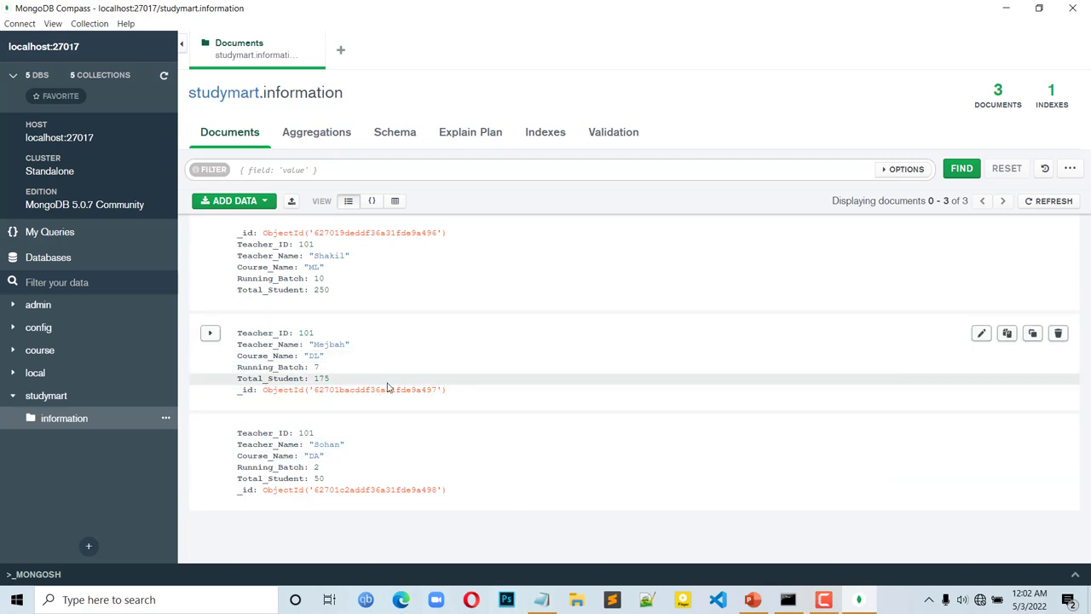
- Filter the documents by Teacher_Name, using the name of the teacher in the DA document, and run the query
click(268, 171)
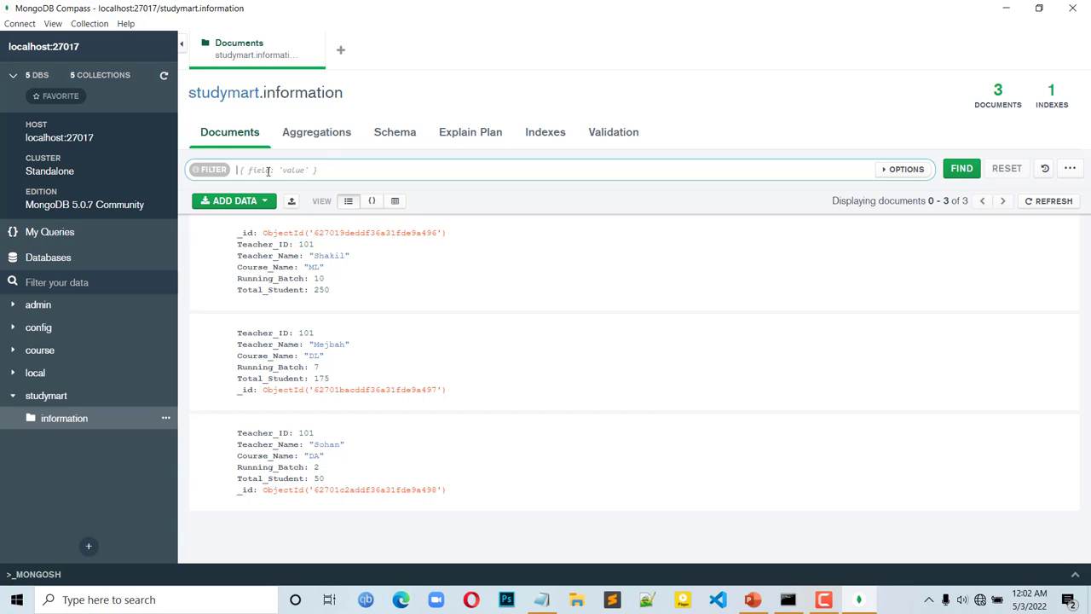
text({})
text(T)
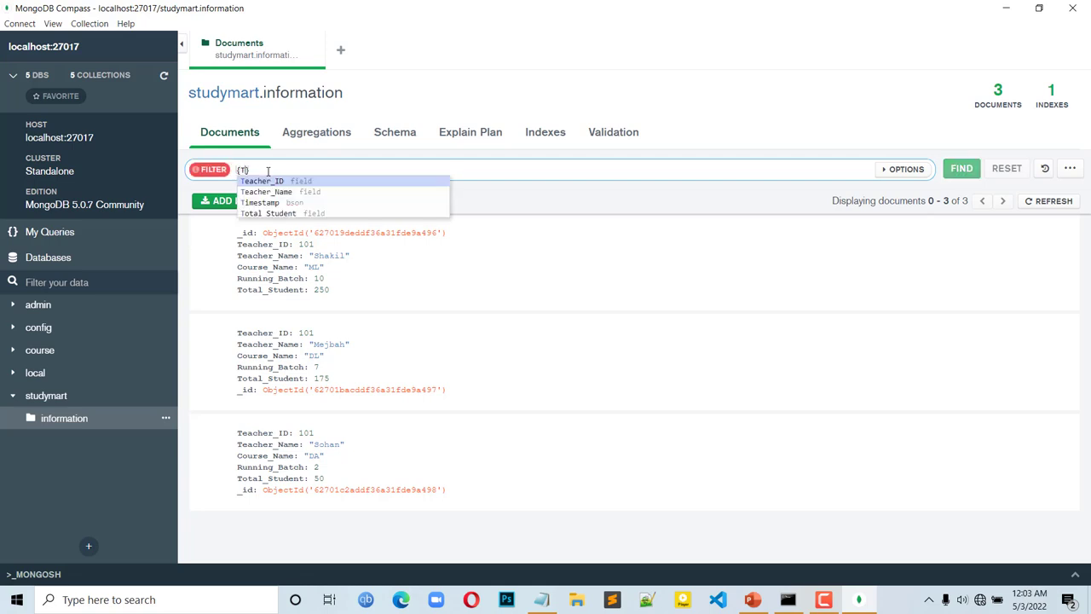
click(285, 191)
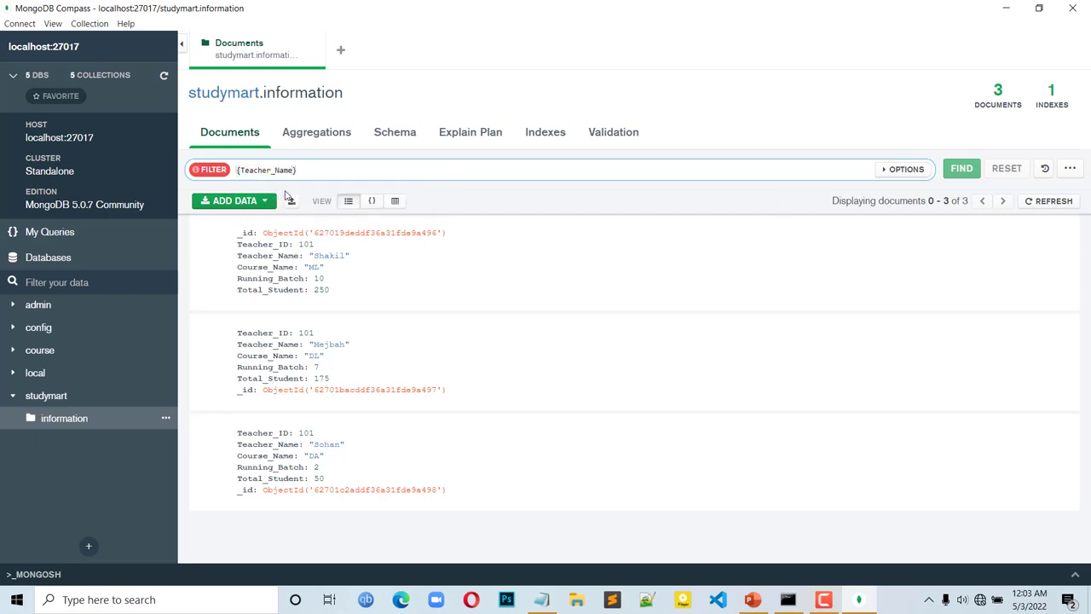
text(: ")
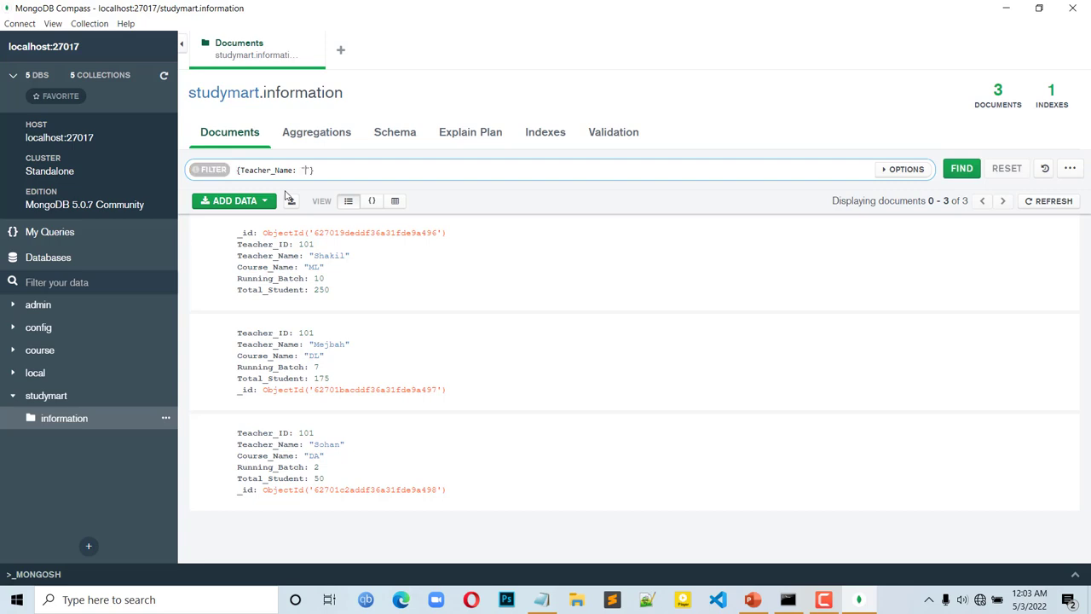
text(Sohan)
click(946, 169)
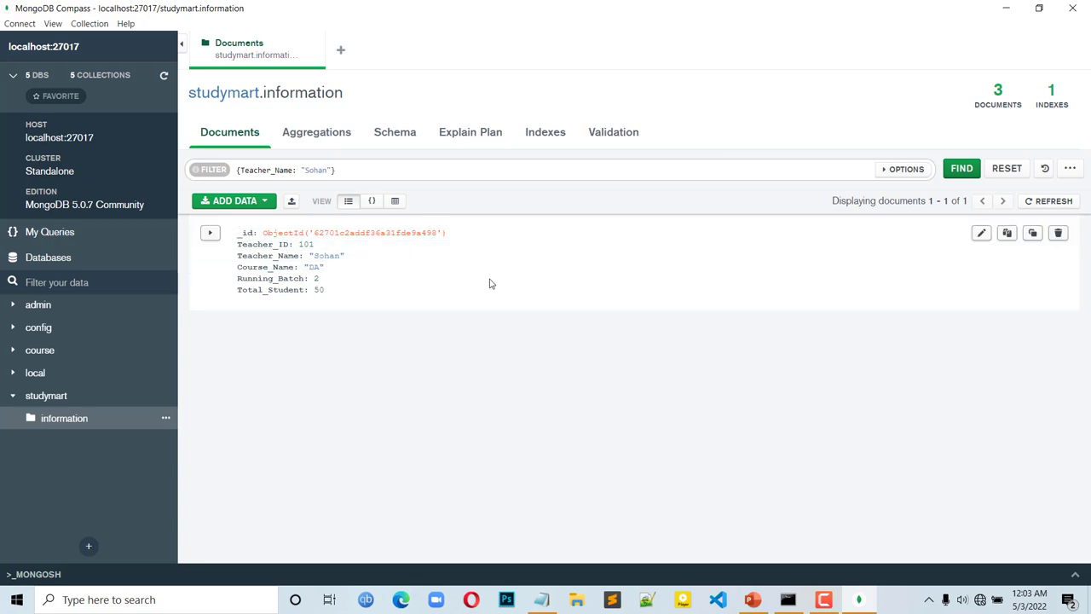
- Change the Teacher_Name filter to the ML teacher's name, run the query, and examine the matching document's fields
double_click(317, 170)
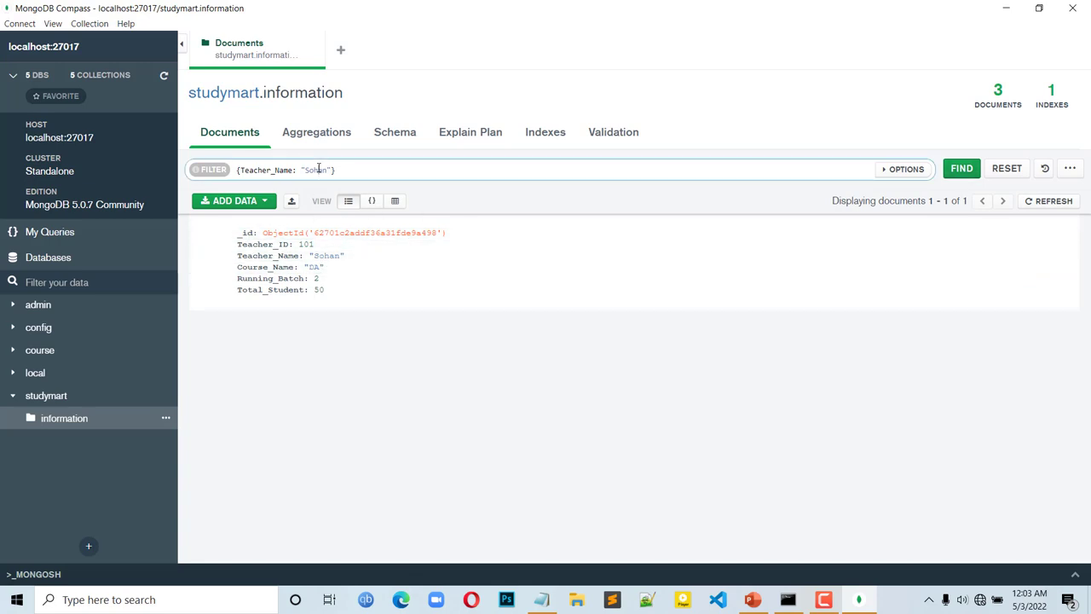
text(Shakil)
click(964, 170)
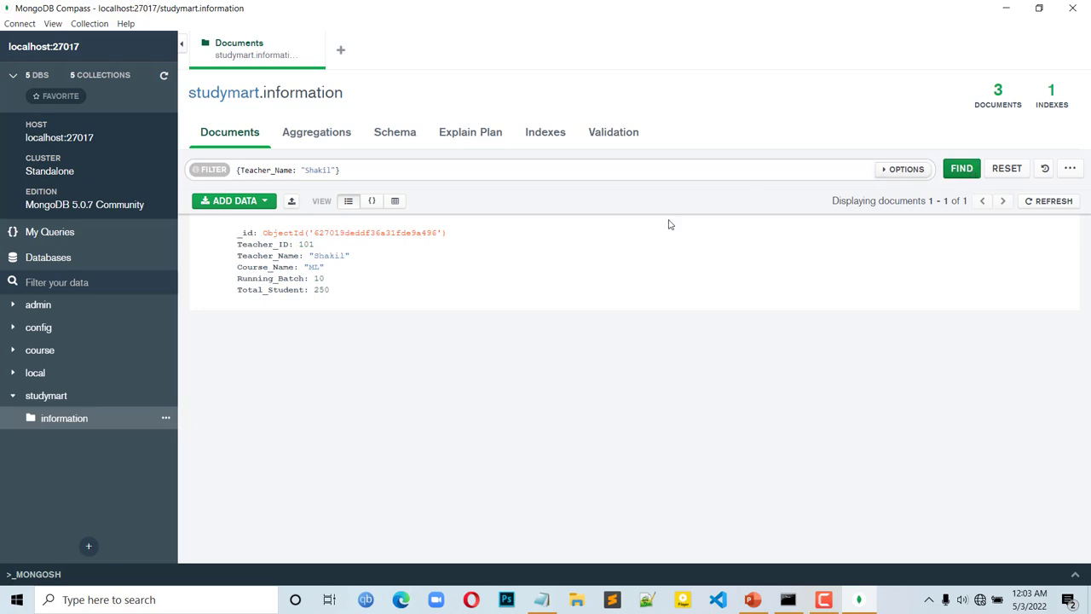
drag(253, 255, 350, 255)
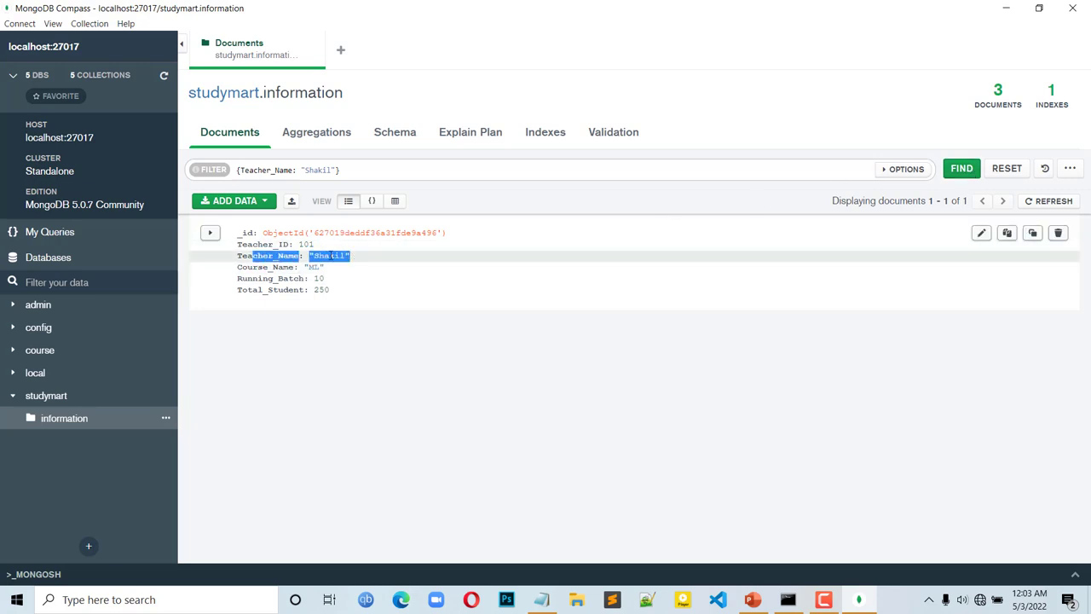
drag(254, 267, 237, 267)
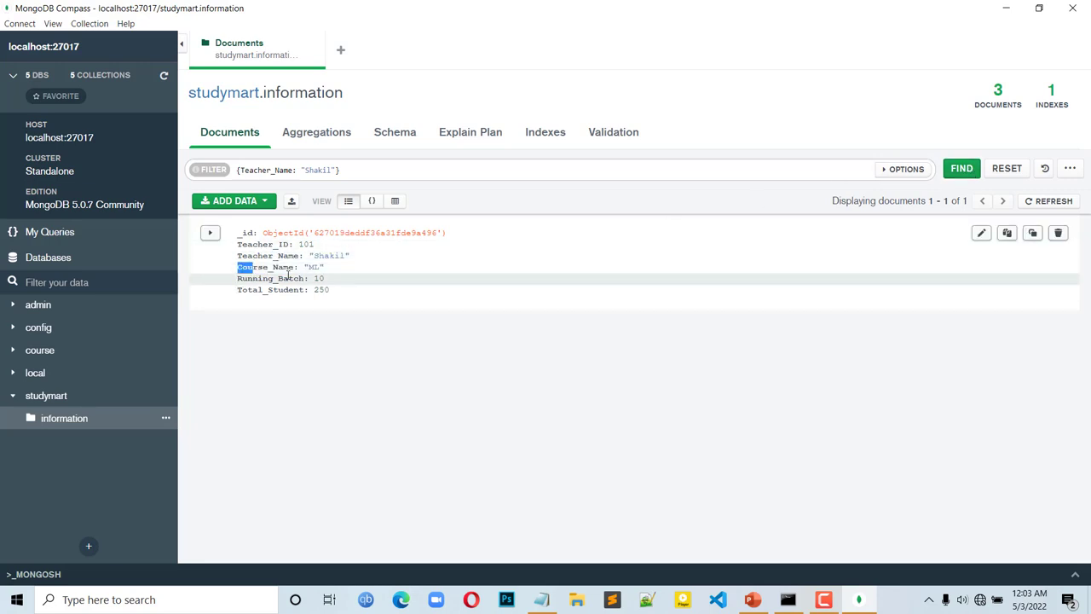
drag(237, 290, 259, 290)
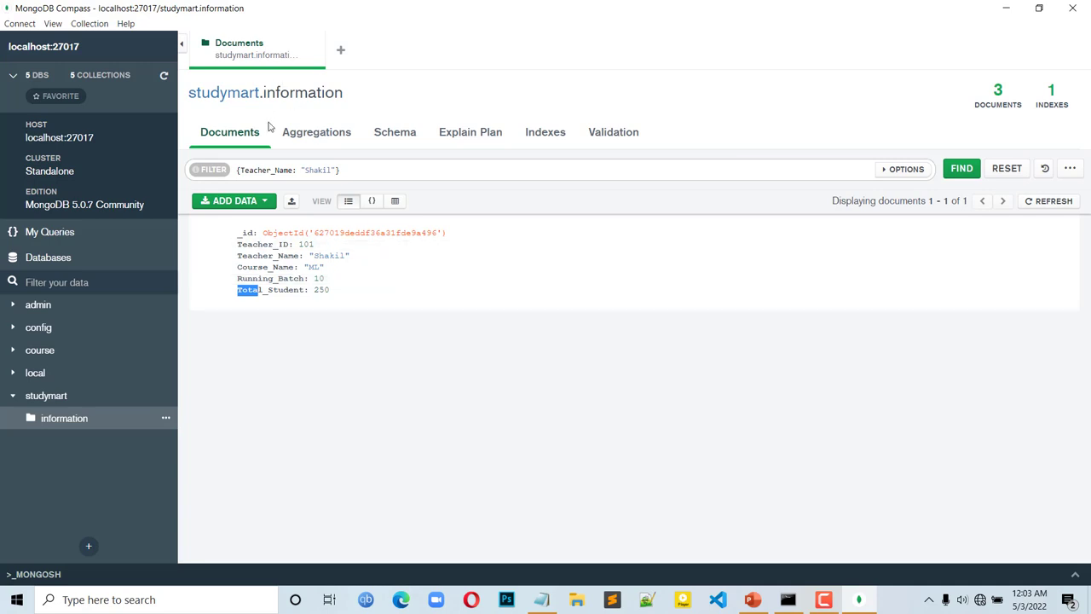
click(350, 170)
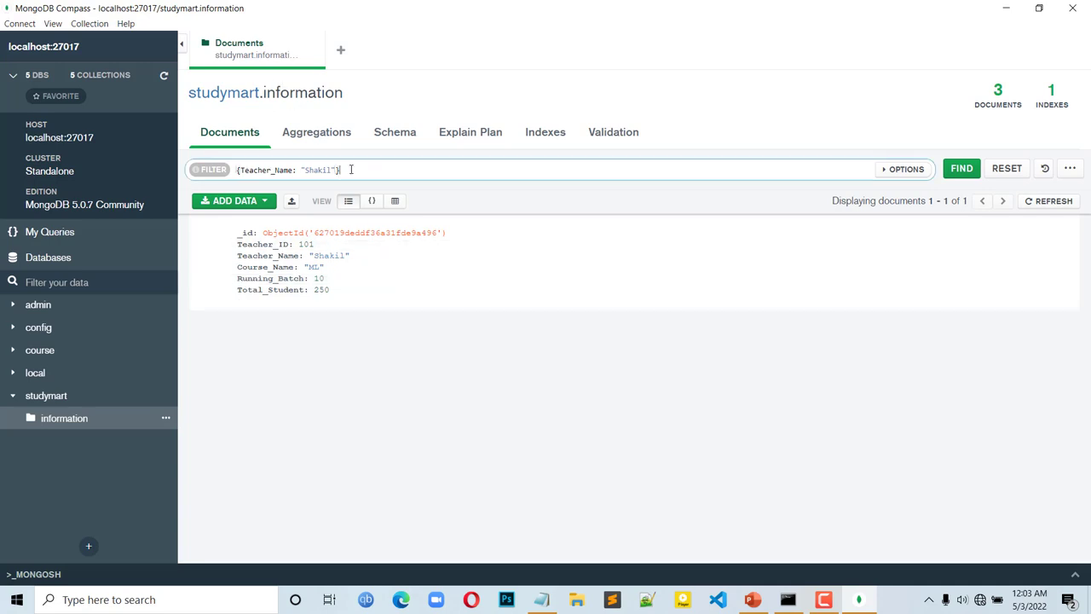
key(ctrl+a)
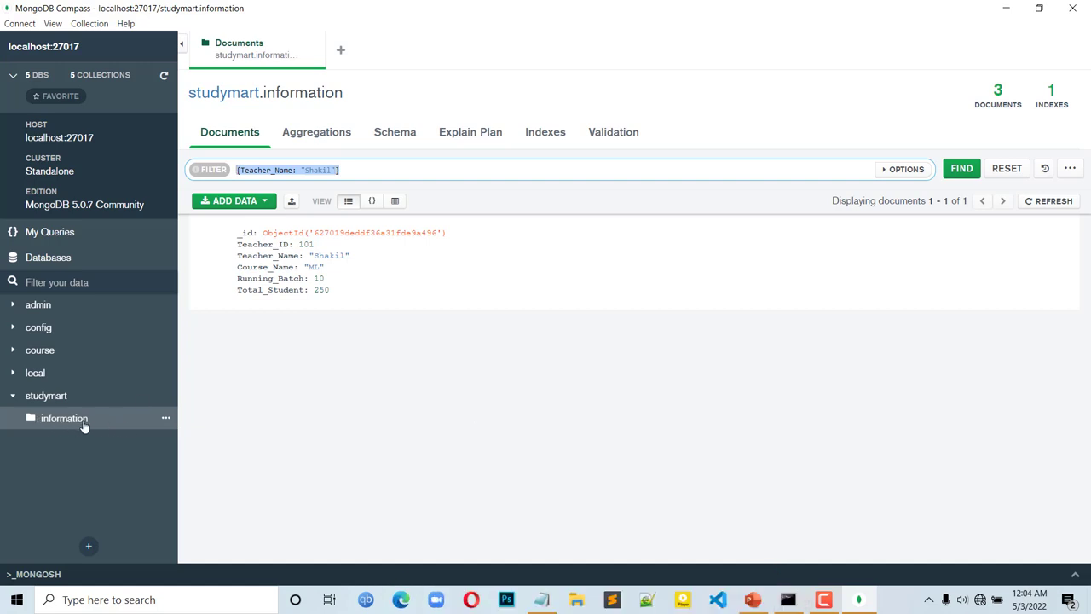
- Drop the information collection from the studymart database, confirming with the collection name information
click(166, 419)
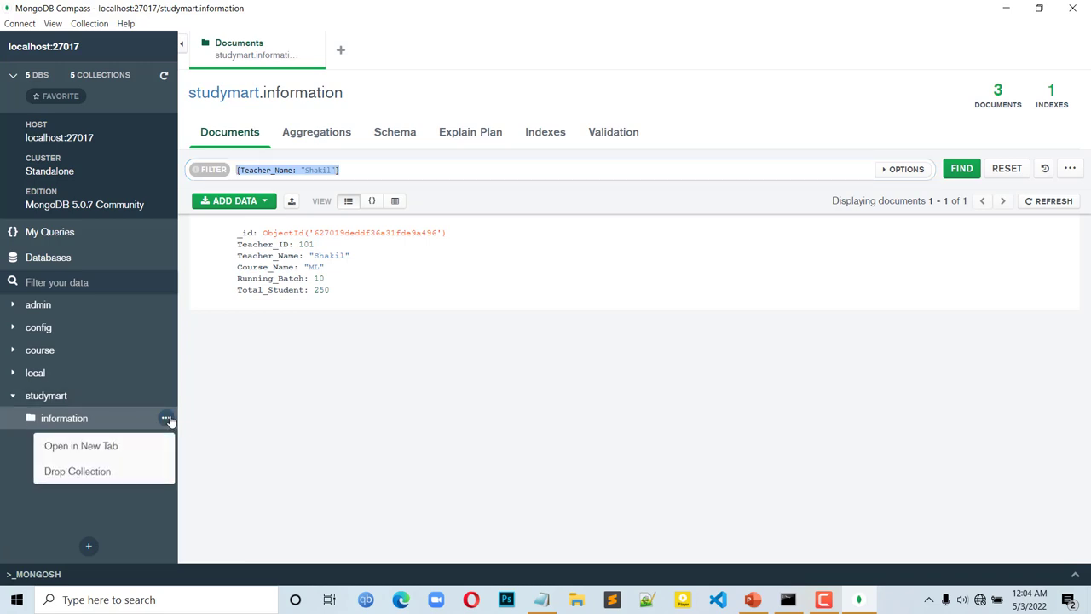
click(91, 473)
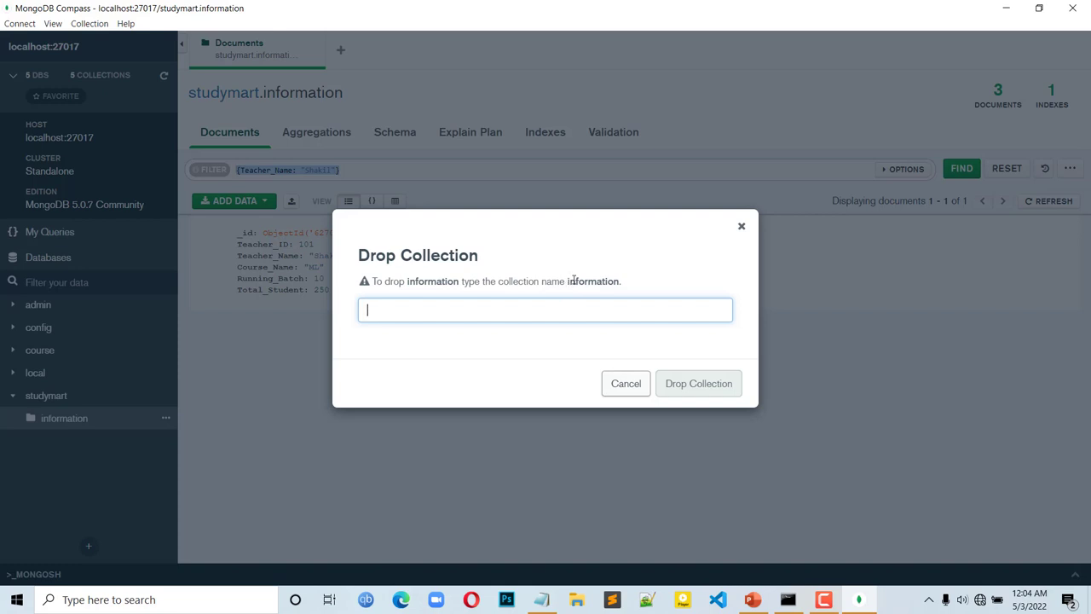
drag(566, 280, 621, 280)
key(ctrl+c)
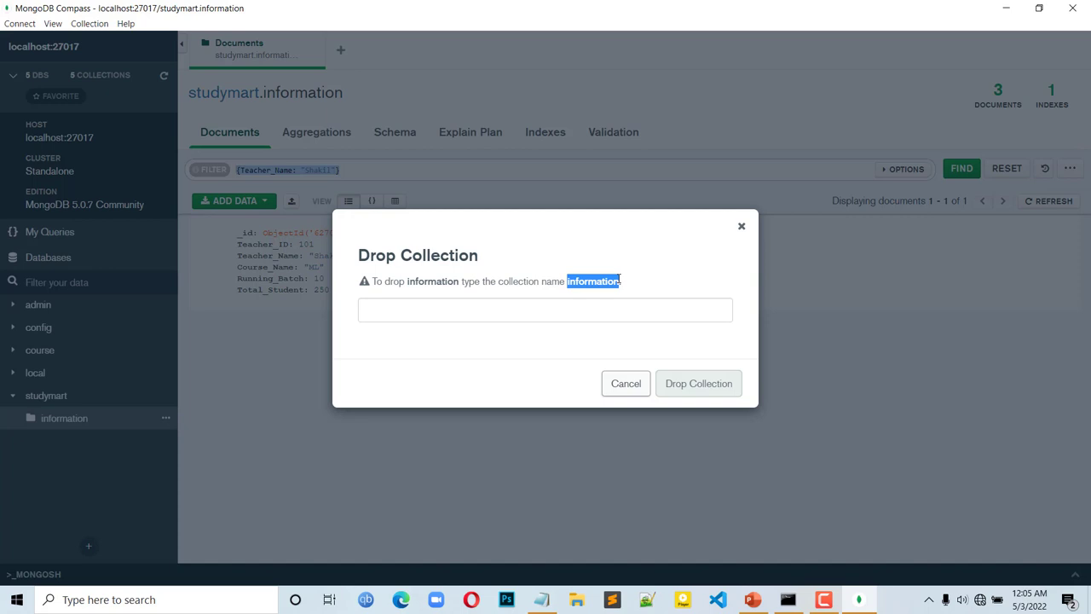
click(444, 314)
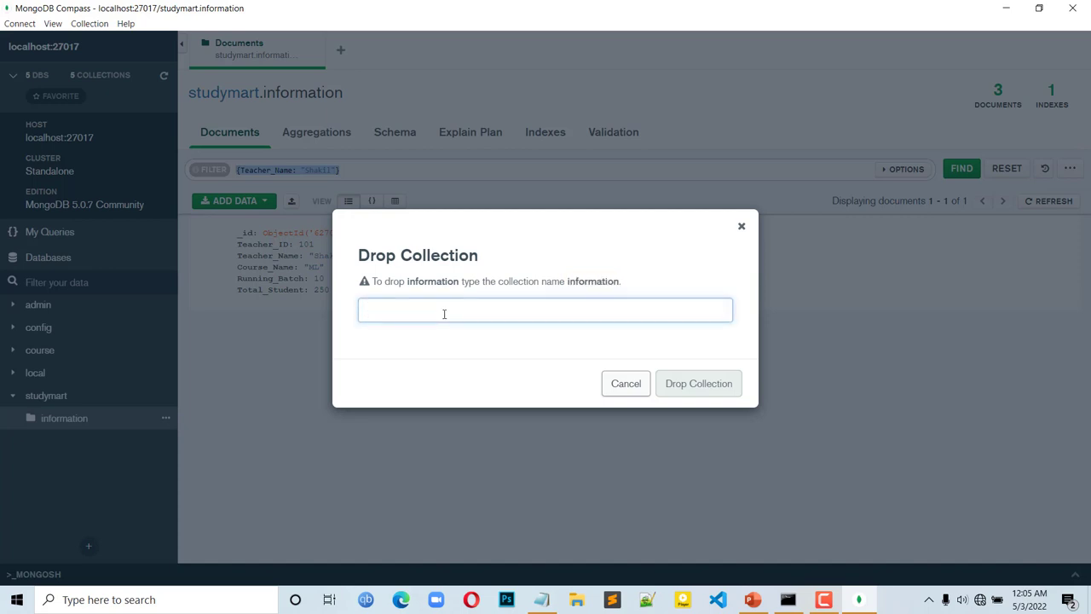
key(ctrl+v)
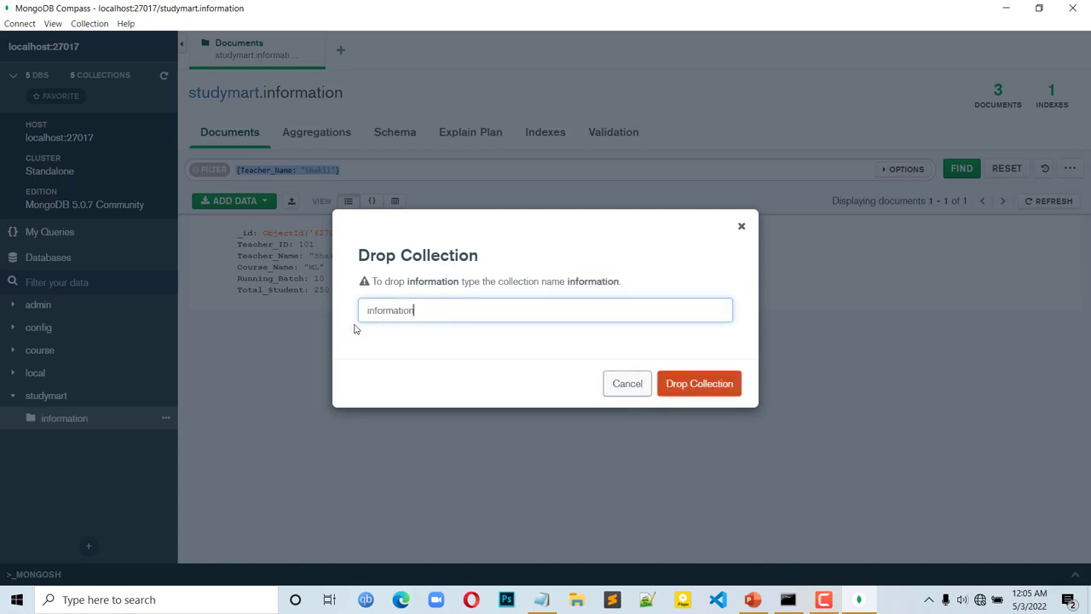
click(703, 385)
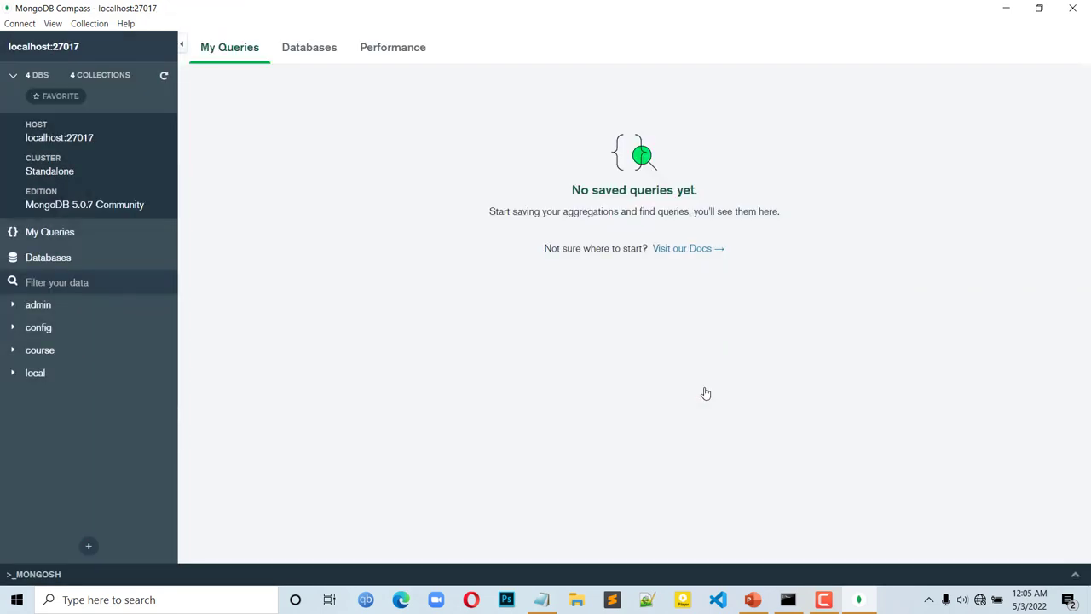